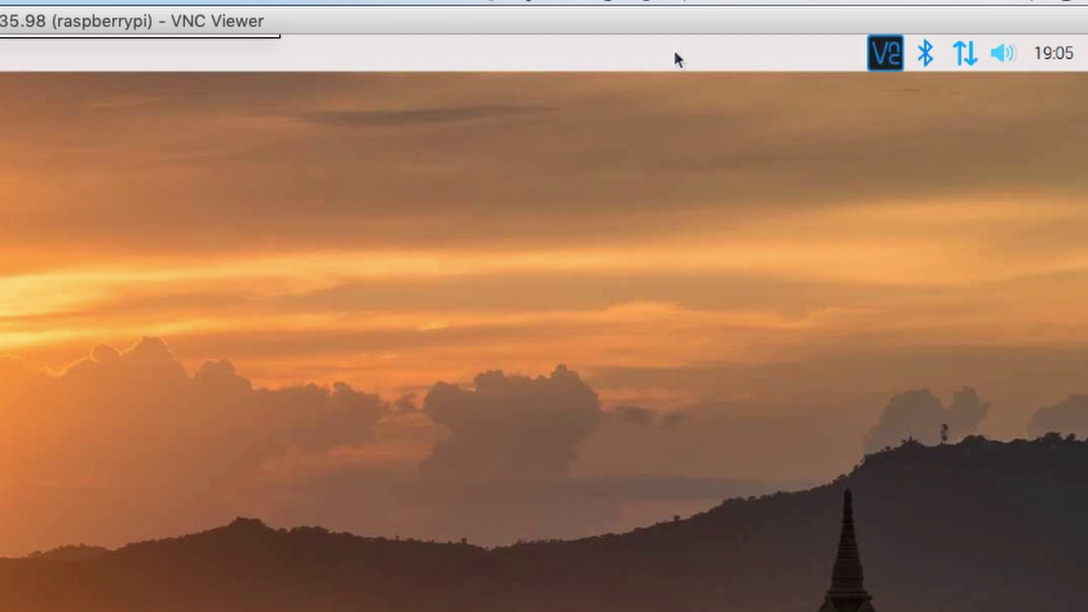
# Add the Weather Plugin to the taskbar panel through Add / Remove Panel Items
pyautogui.rightClick(675, 53)
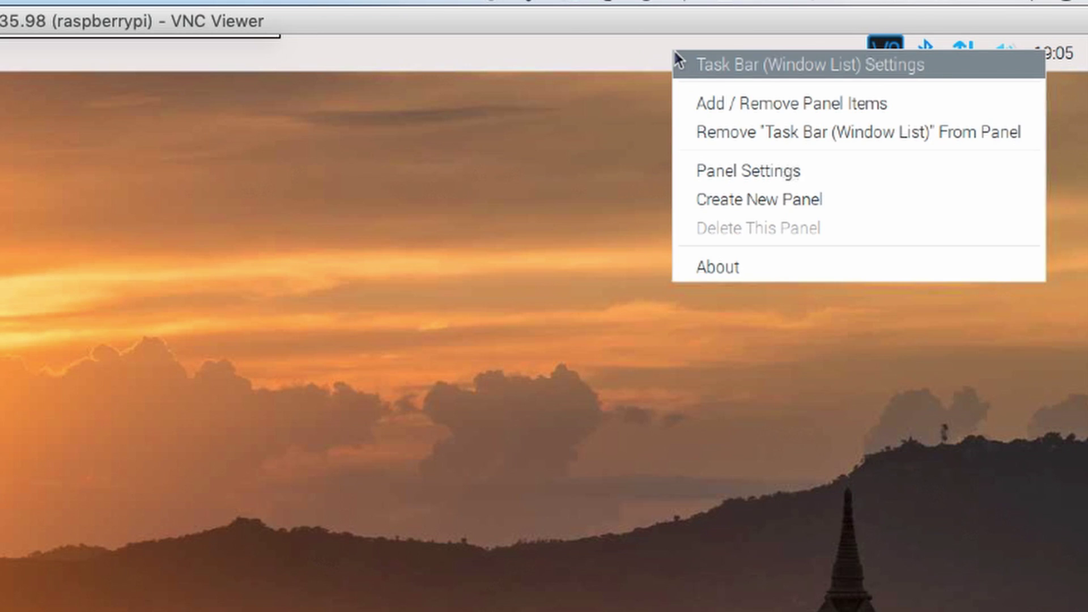
pyautogui.click(753, 103)
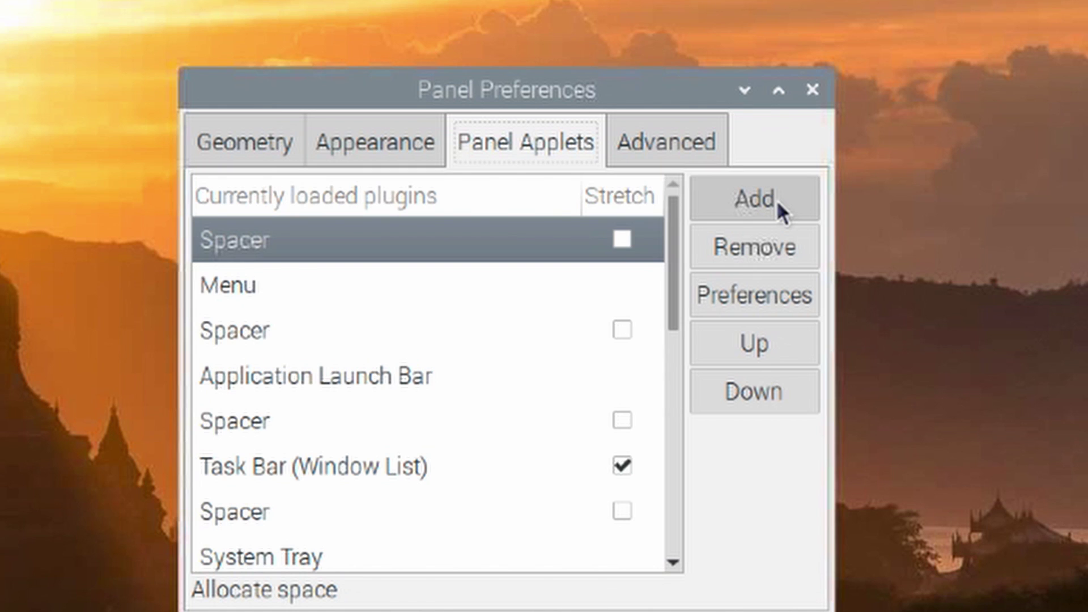
pyautogui.click(776, 199)
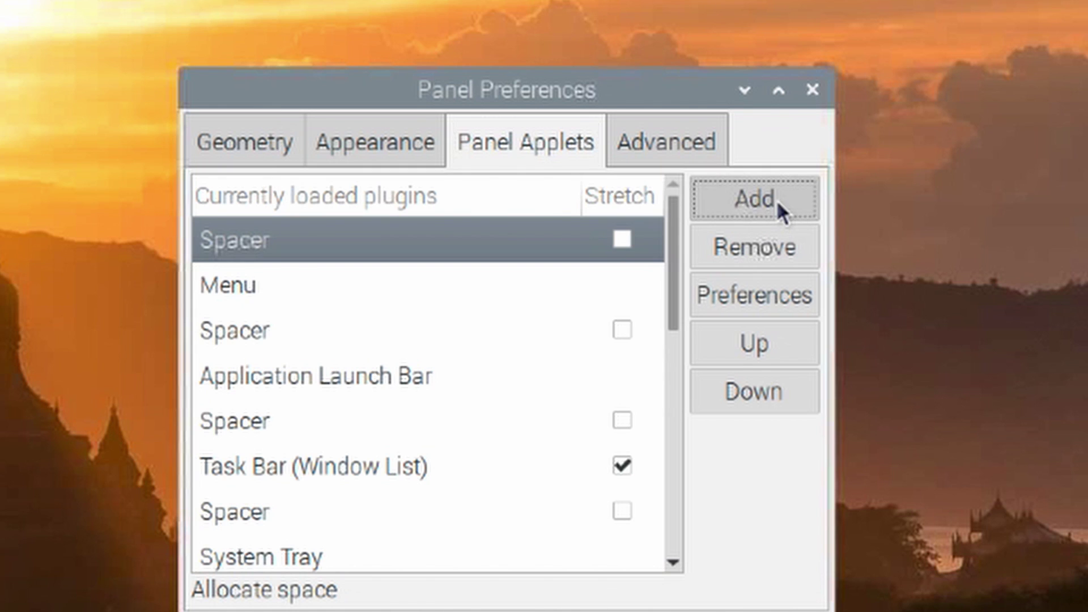
pyautogui.moveTo(723, 254); pyautogui.dragTo(711, 595)
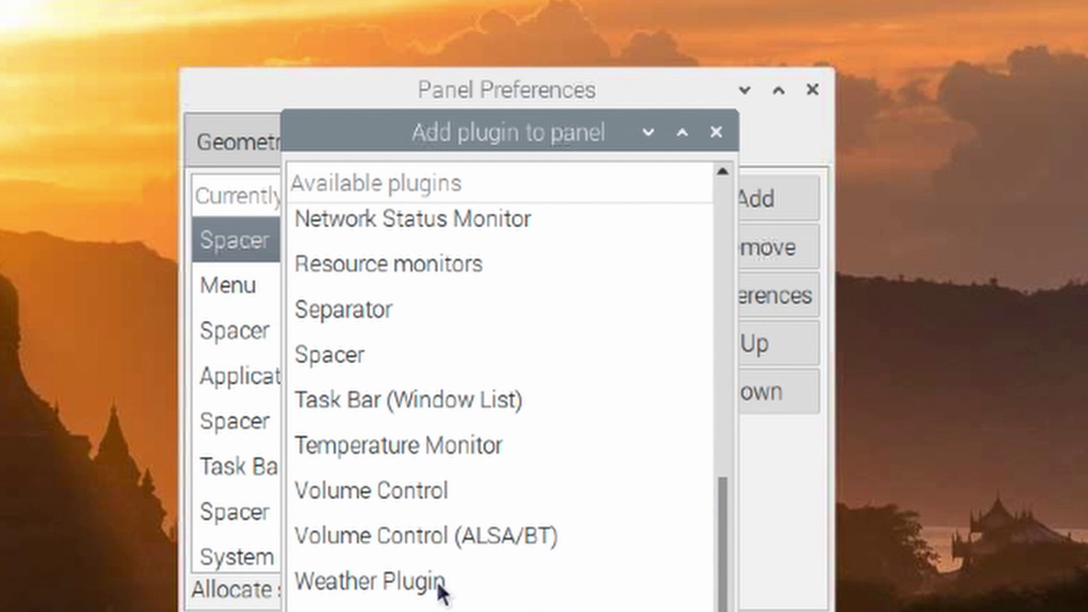
pyautogui.click(384, 584)
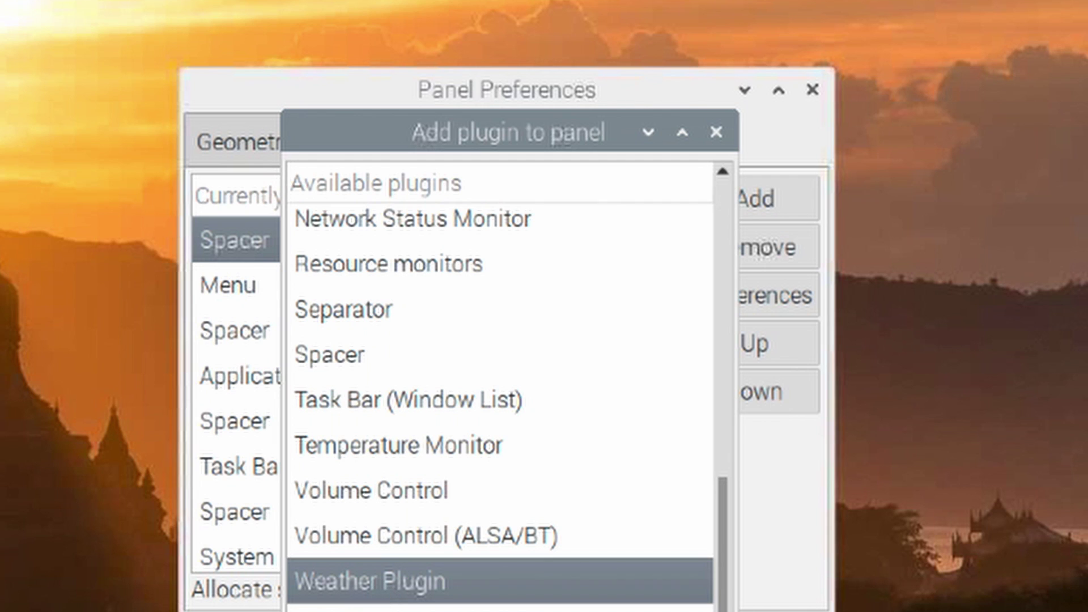
pyautogui.press('Return')
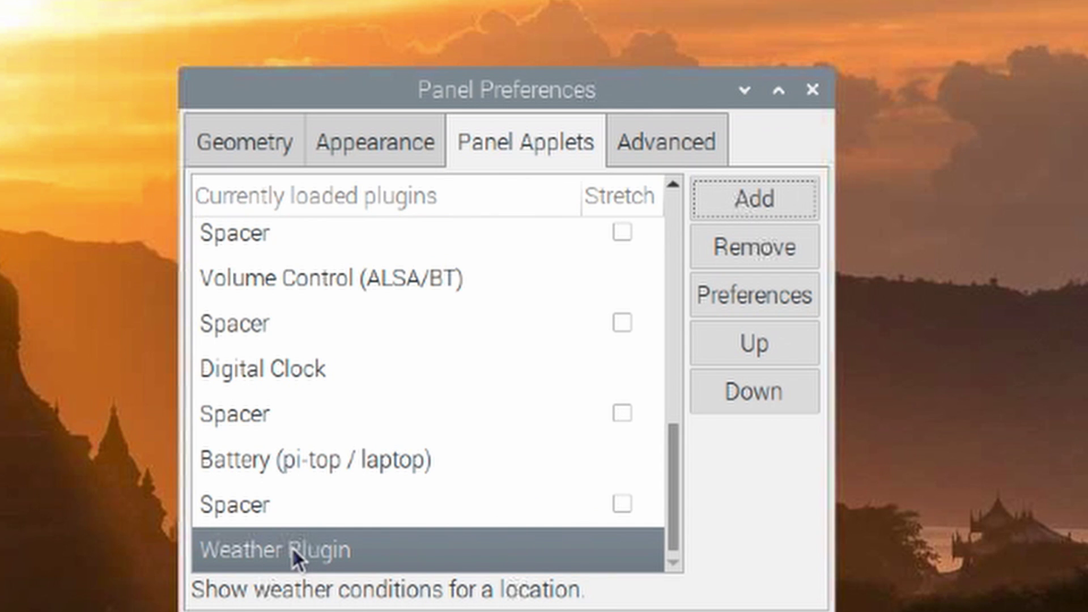
# Set the weather location to 37130, Tennessee, United States, with automatic updates
pyautogui.click(732, 294)
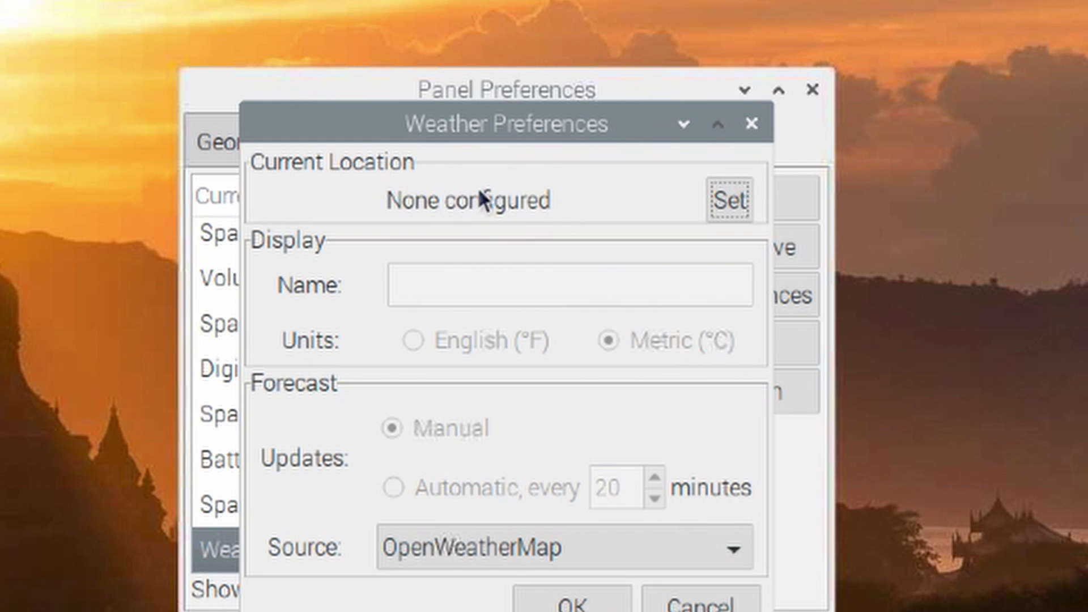
pyautogui.click(733, 199)
pyautogui.click(561, 502)
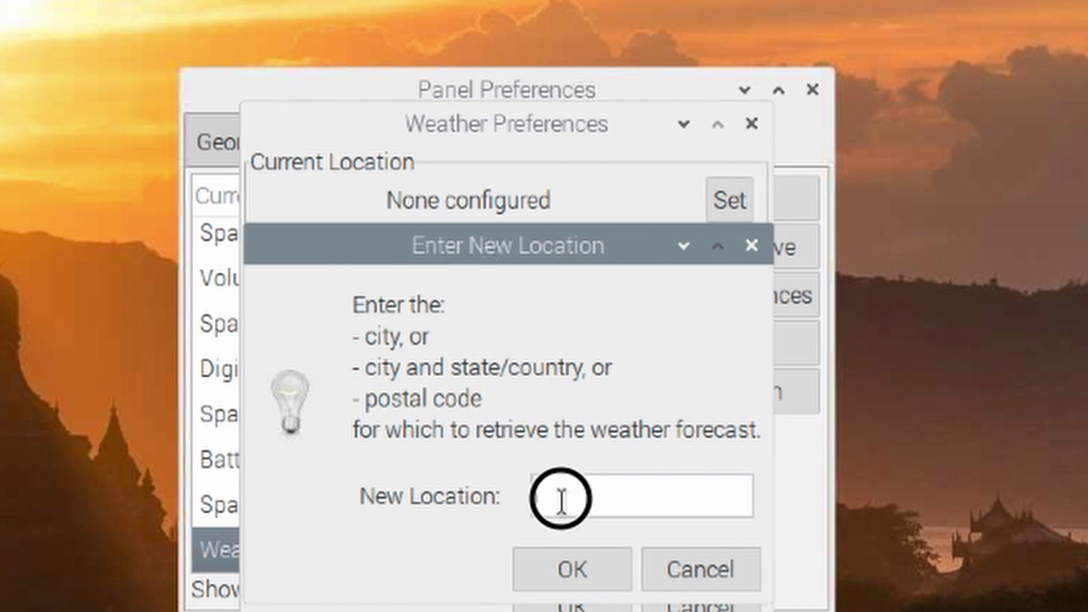
pyautogui.write('3')
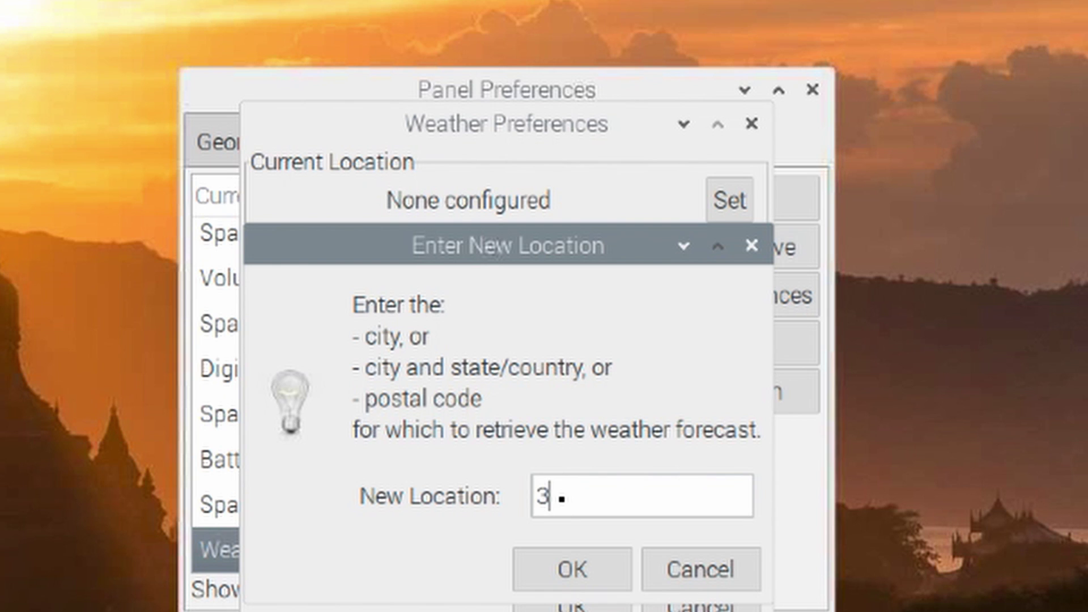
pyautogui.write('7130')
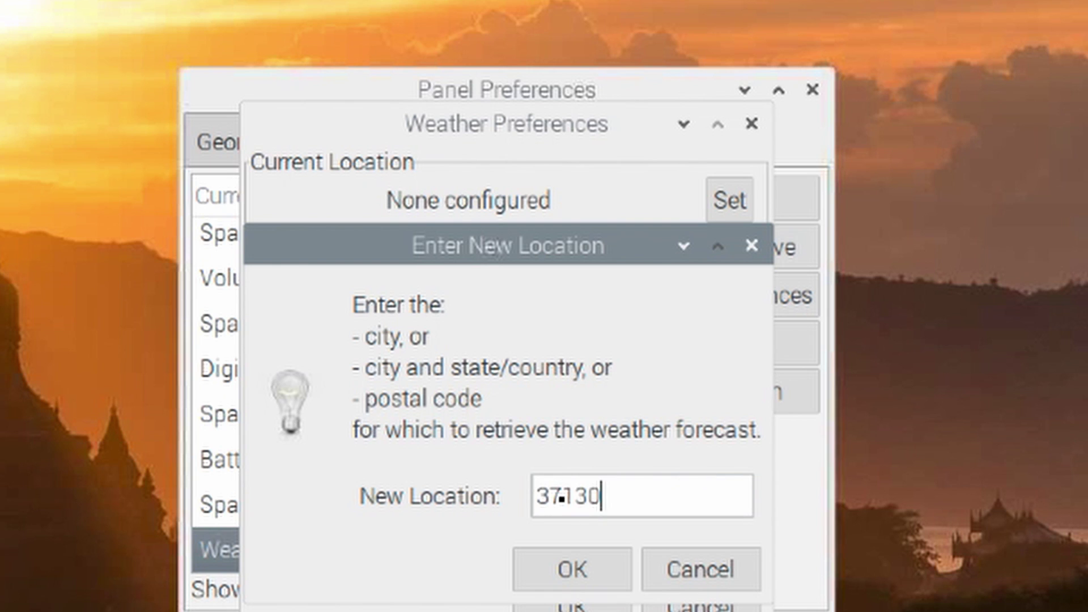
pyautogui.click(555, 570)
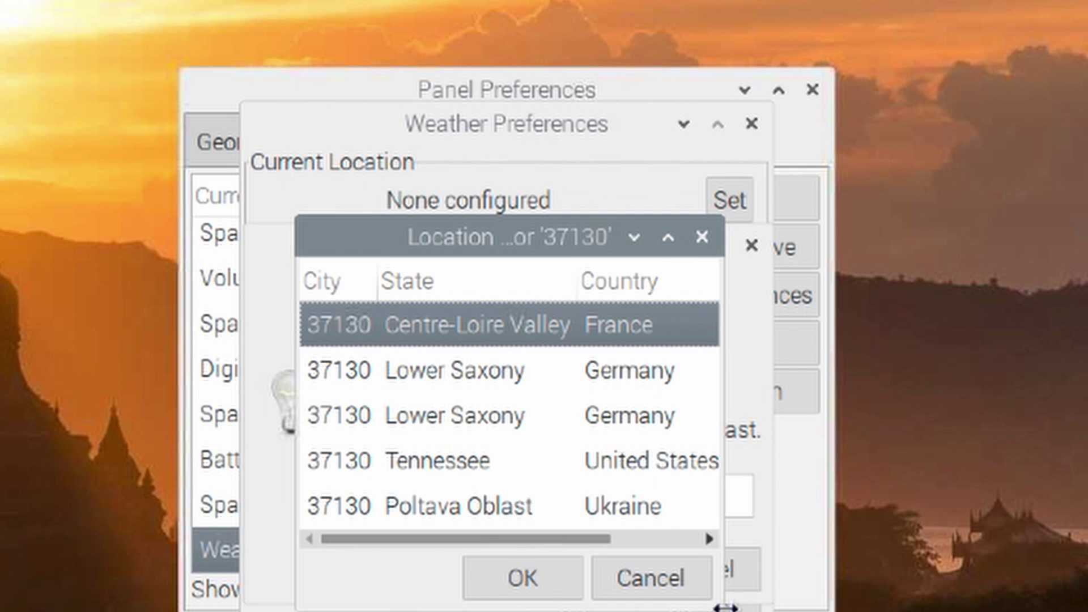
pyautogui.moveTo(725, 608); pyautogui.dragTo(1087, 610)
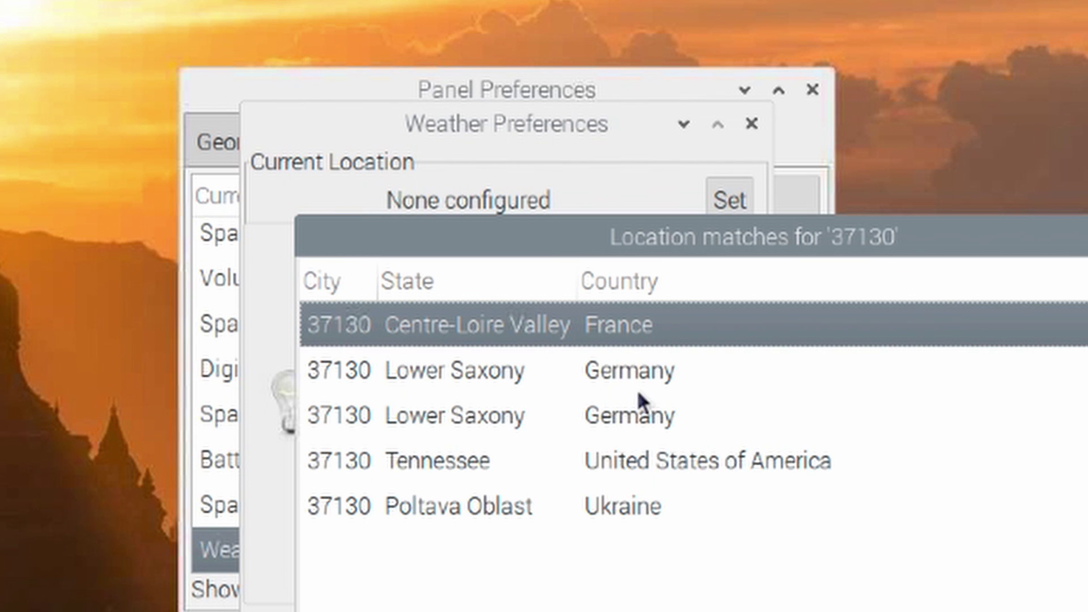
pyautogui.click(659, 470)
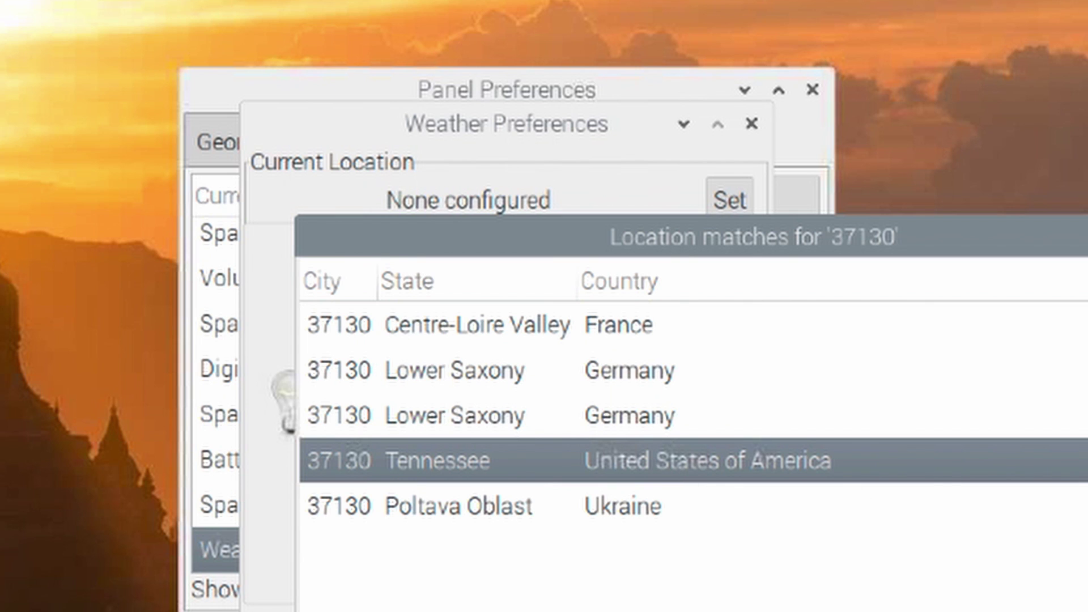
pyautogui.press('Return')
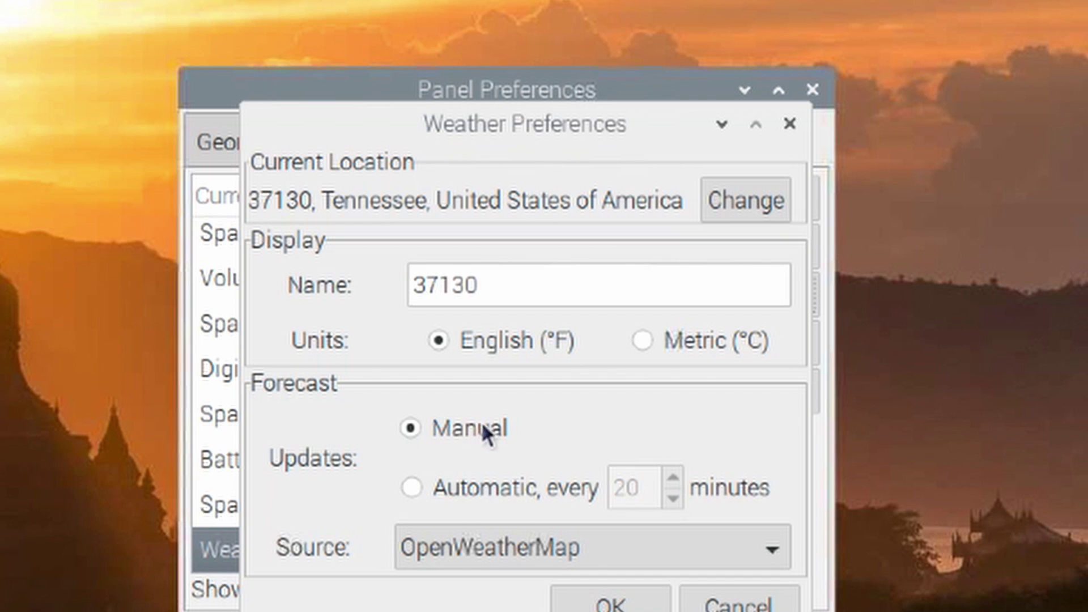
pyautogui.click(410, 488)
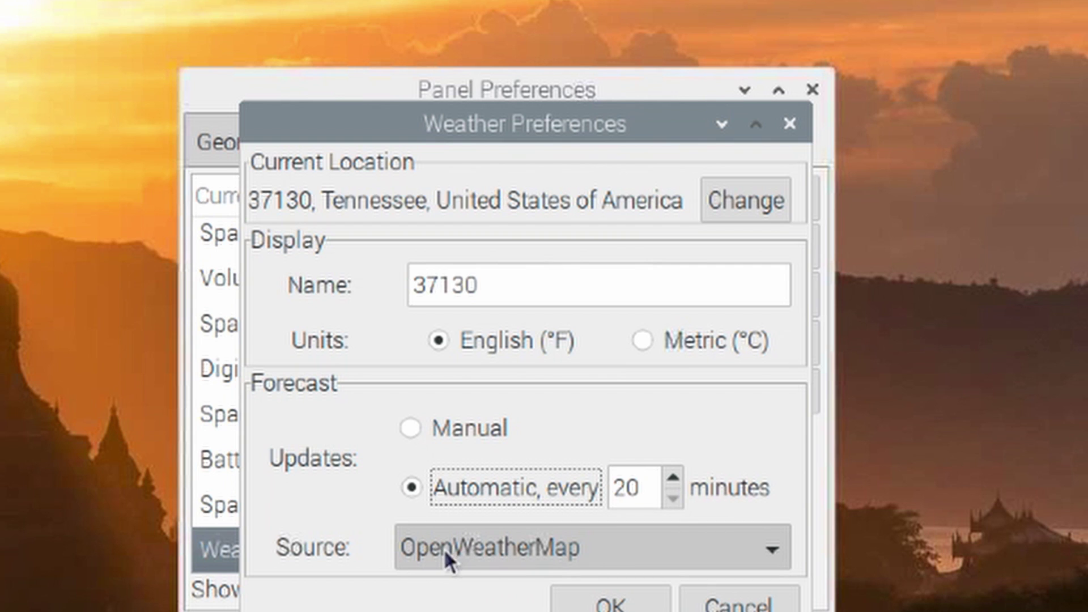
pyautogui.click(630, 605)
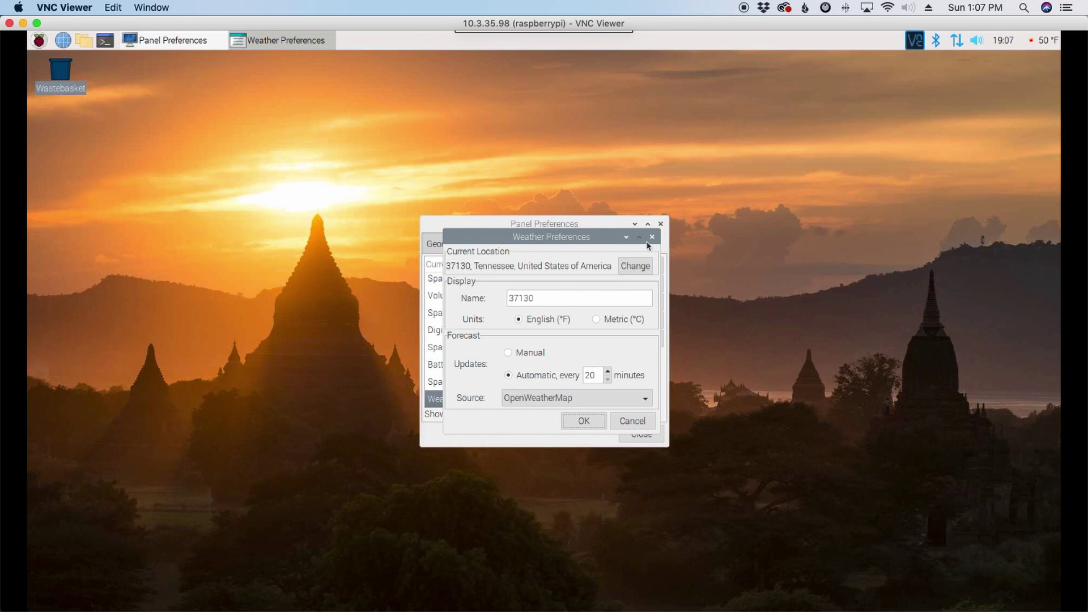
# Close Weather Preferences and check the 50 °F reading on the panel
pyautogui.click(789, 124)
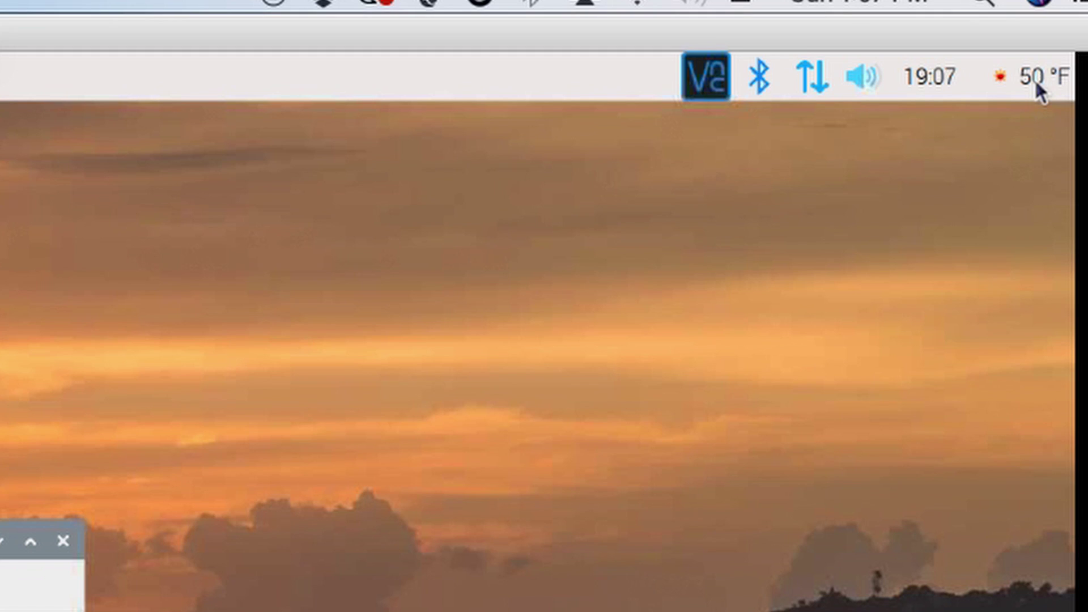
pyautogui.moveTo(1046, 43)
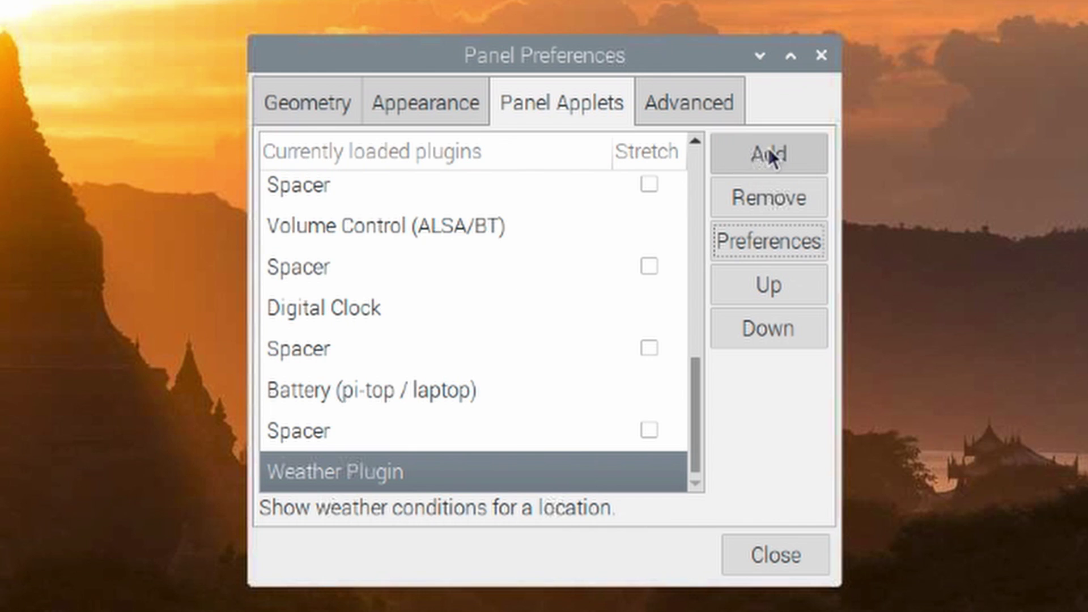
# Add a Spacer to the panel after the Weather Plugin
pyautogui.click(634, 264)
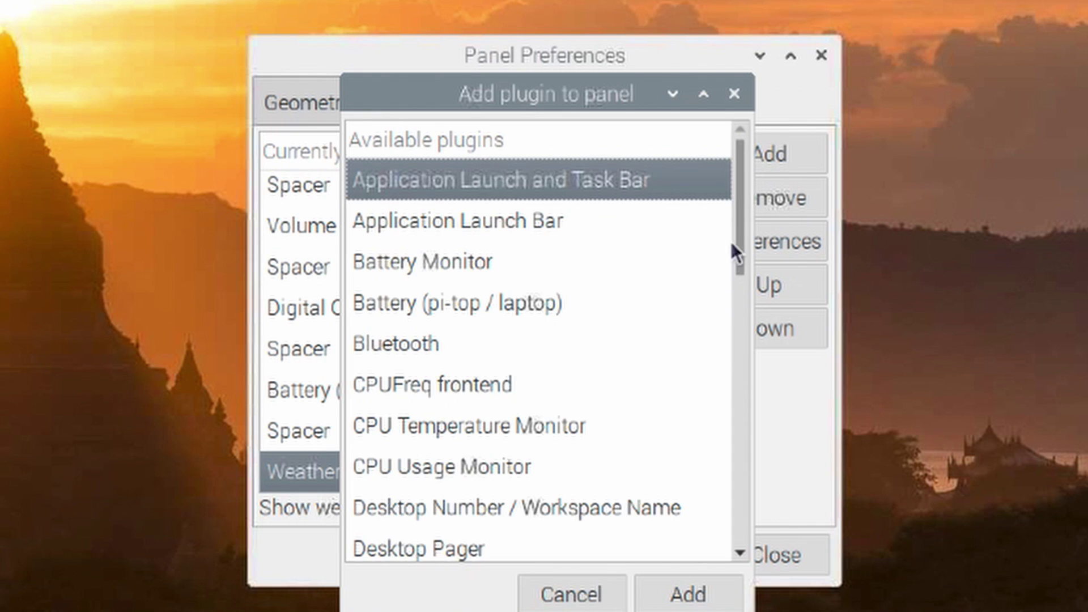
pyautogui.moveTo(740, 230); pyautogui.dragTo(737, 479)
pyautogui.click(404, 381)
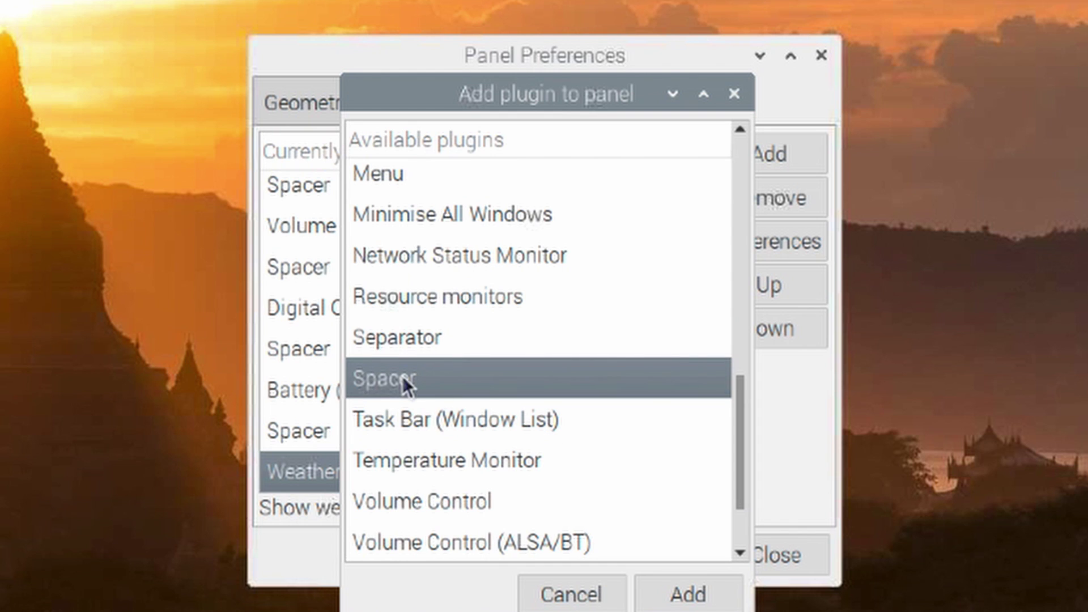
pyautogui.click(713, 593)
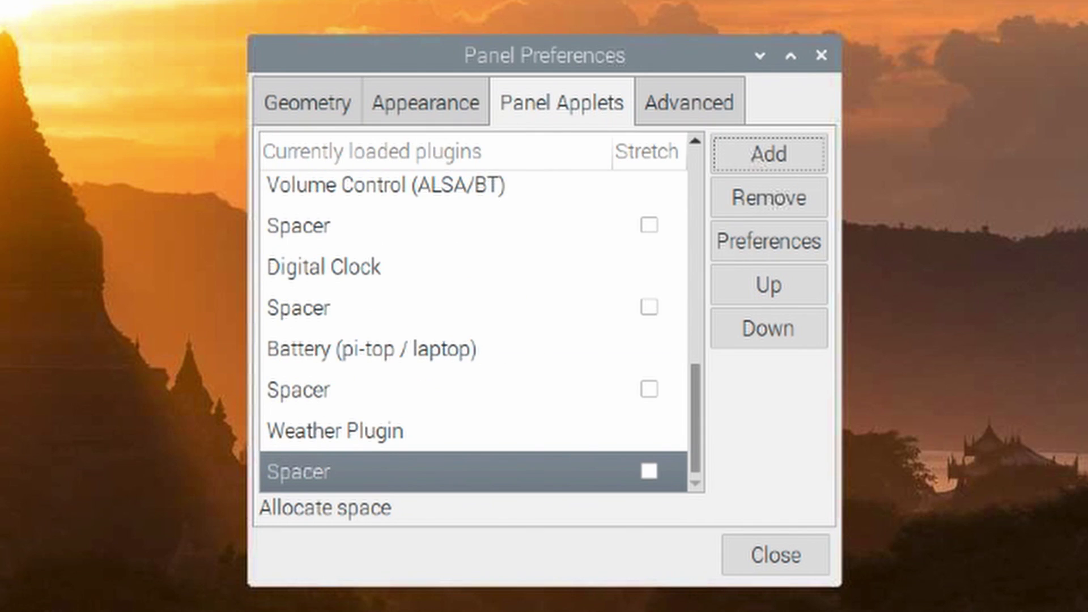
# Raise the new Spacer's size to 15
pyautogui.click(769, 239)
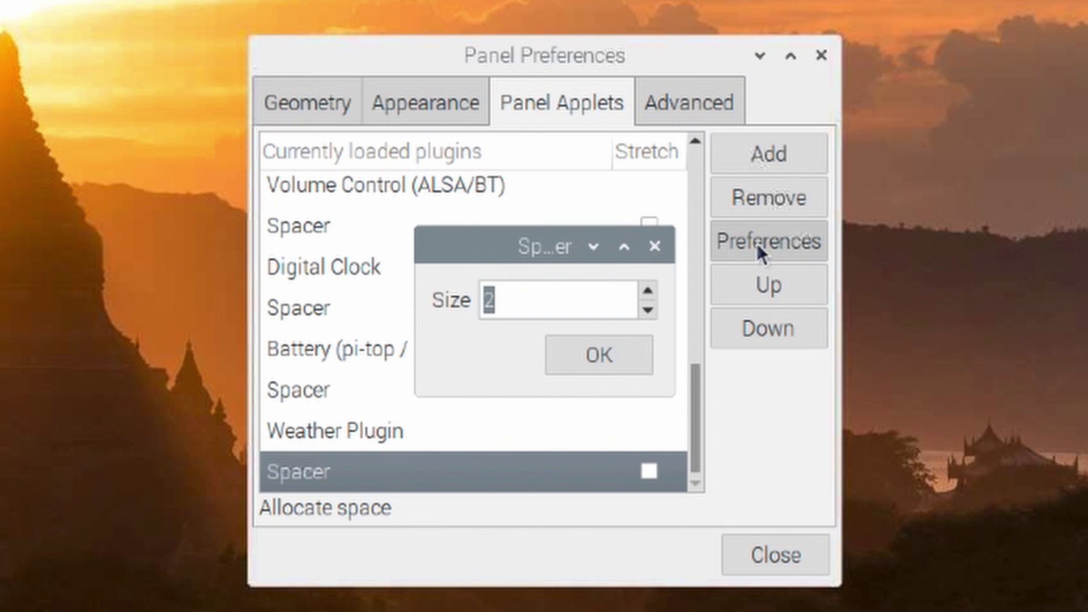
pyautogui.tripleClick(648, 290)
pyautogui.tripleClick(648, 290)
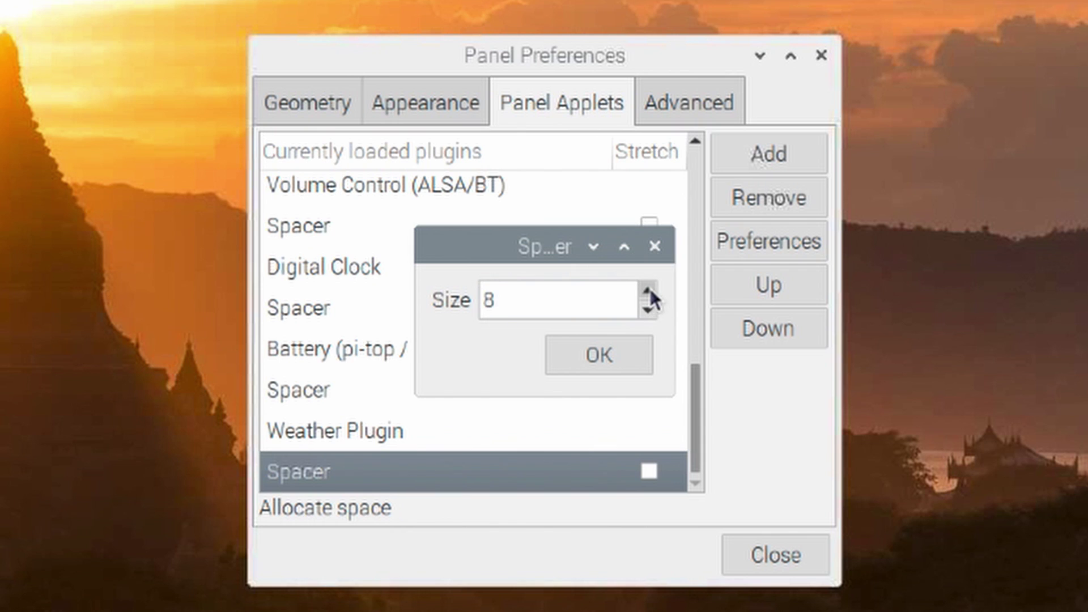
pyautogui.tripleClick(649, 290)
pyautogui.doubleClick(648, 290)
pyautogui.doubleClick(648, 290)
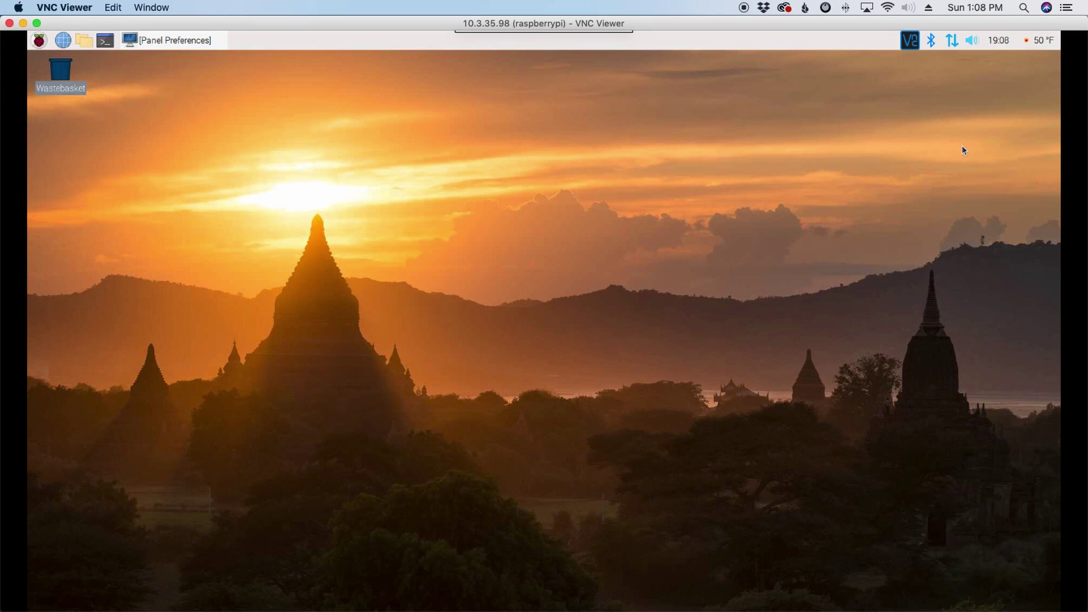
pyautogui.click(1041, 40)
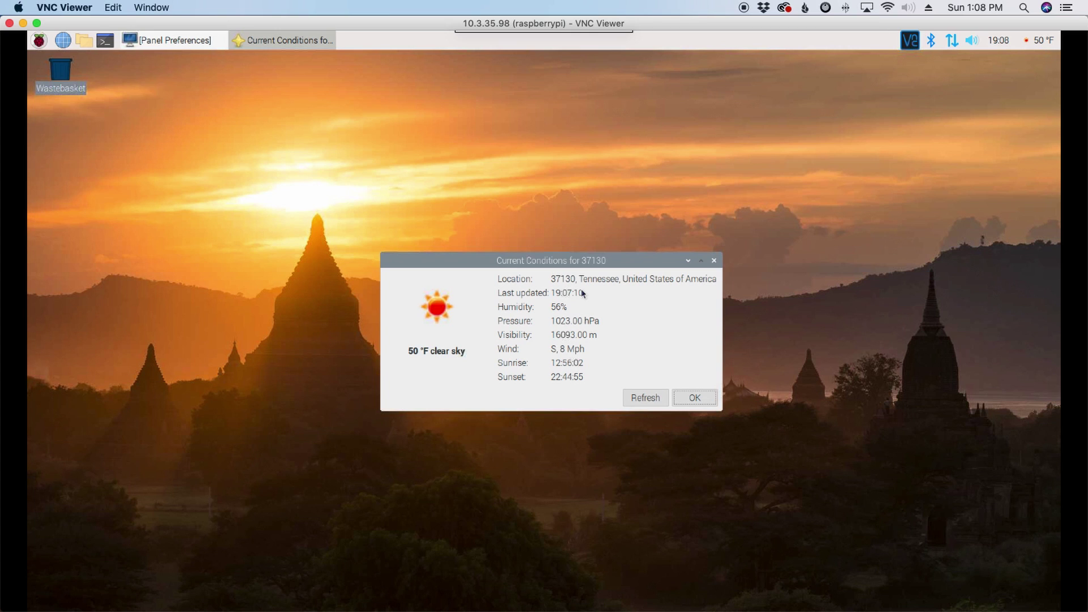
pyautogui.press('Return')
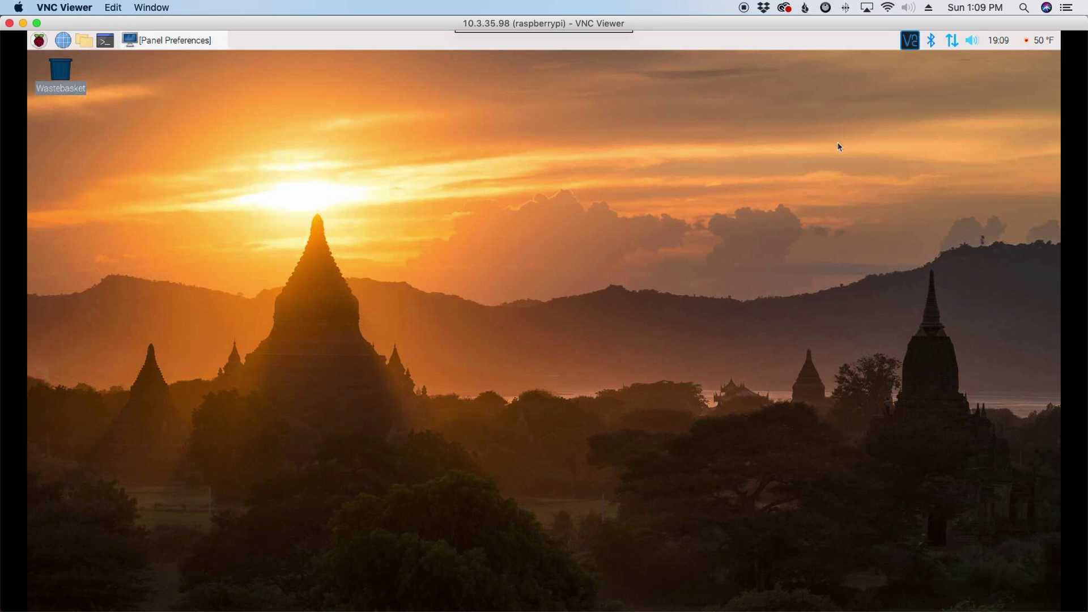
# Add the Directory Menu plugin to the panel after the Weather Plugin
pyautogui.rightClick(841, 43)
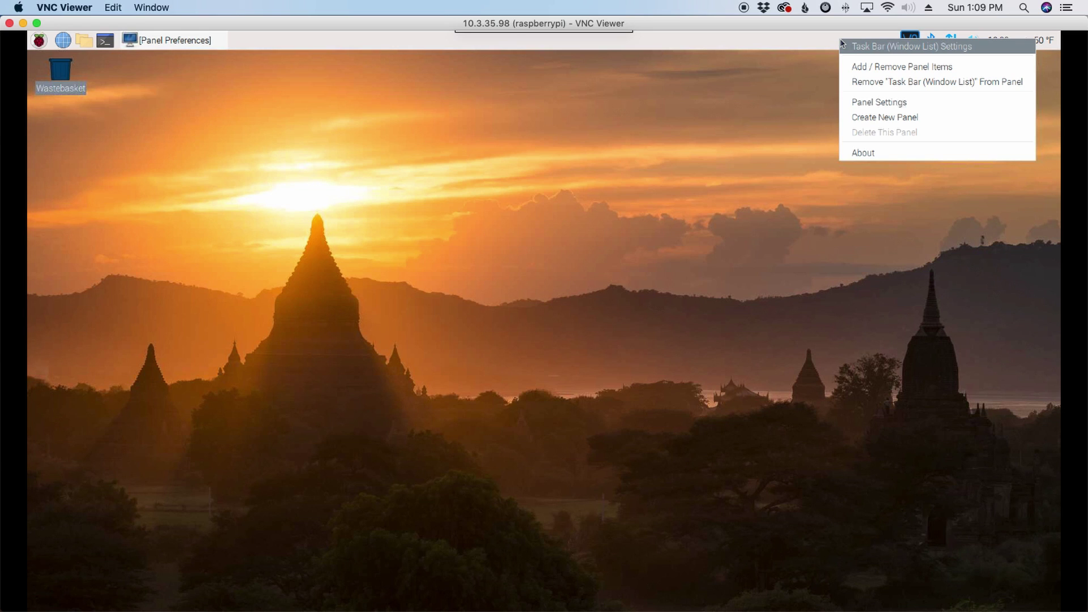
pyautogui.click(857, 66)
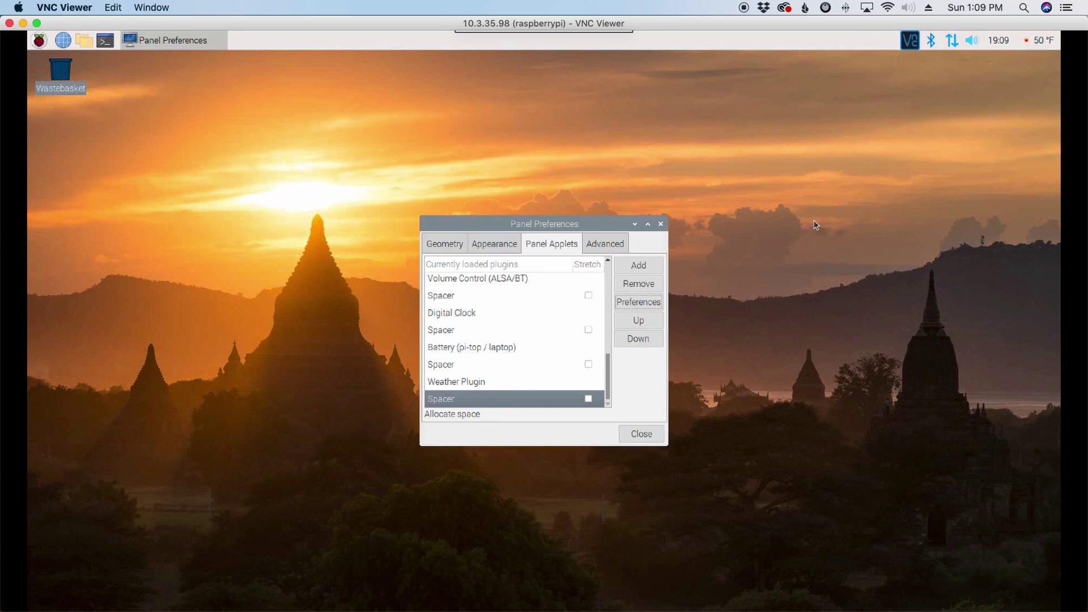
pyautogui.click(637, 266)
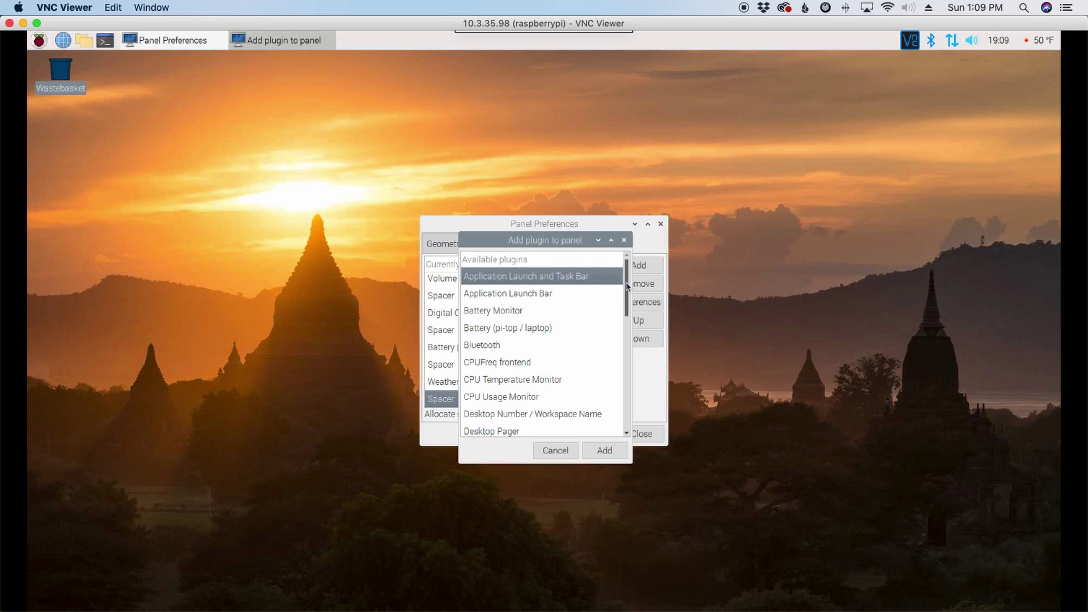
pyautogui.moveTo(626, 283); pyautogui.dragTo(522, 335)
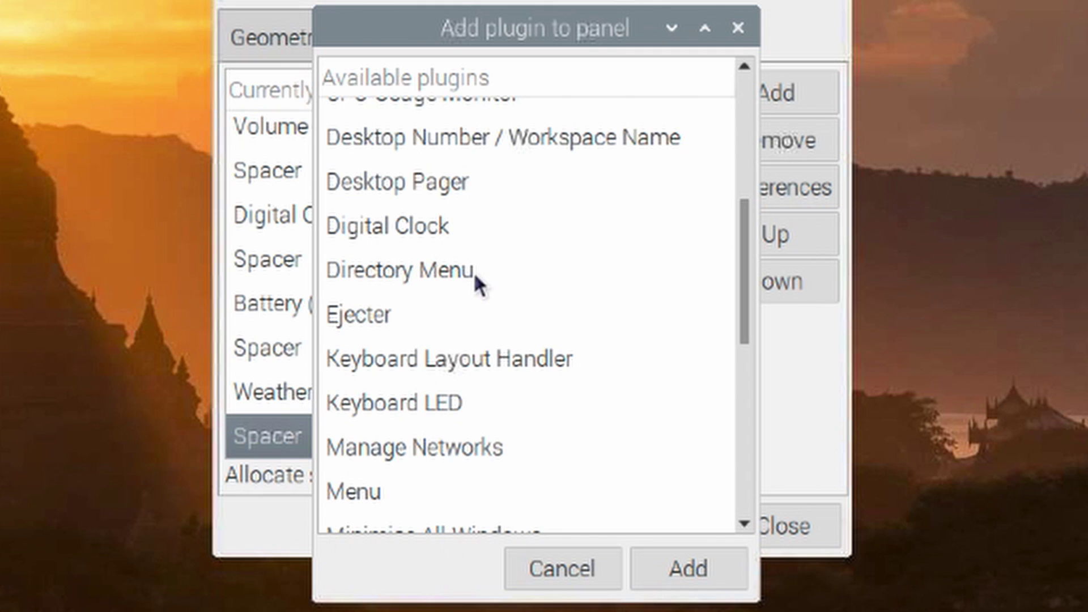
pyautogui.click(403, 270)
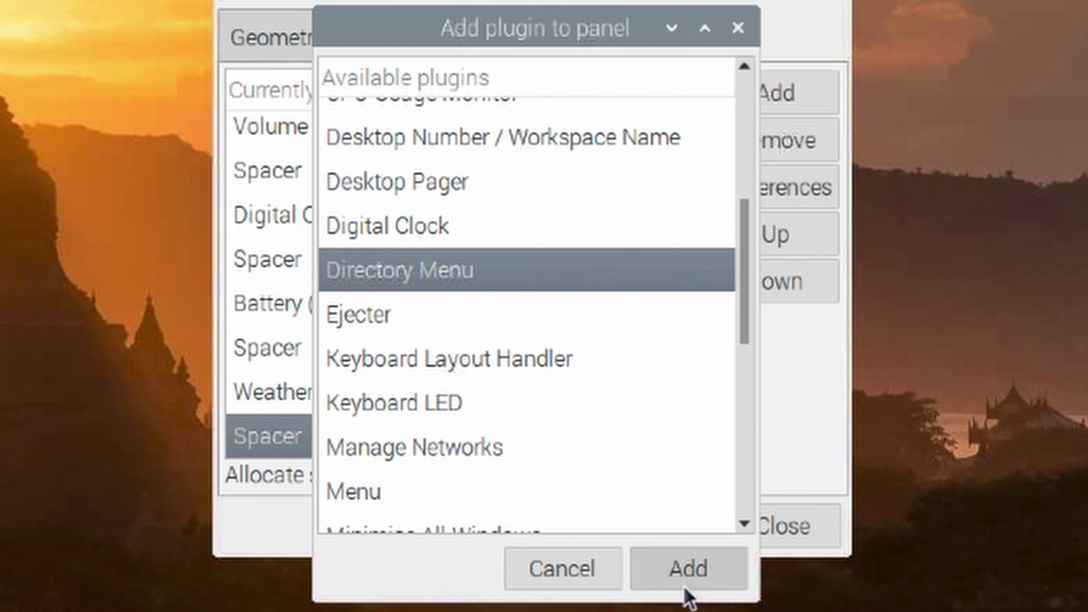
pyautogui.click(658, 567)
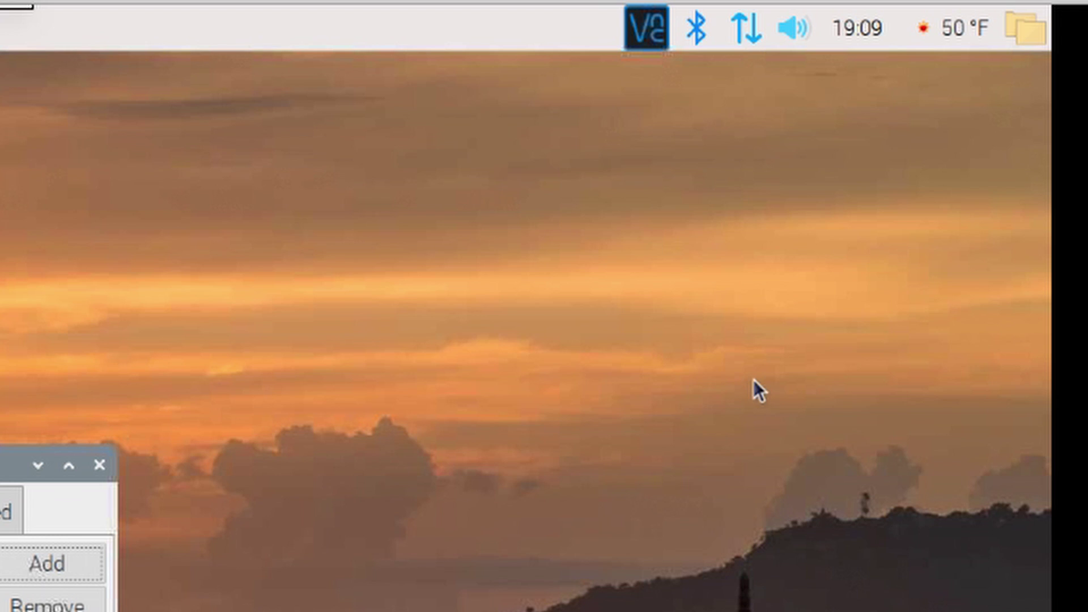
# Open the Downloads folder from the Directory Menu applet
pyautogui.click(1030, 29)
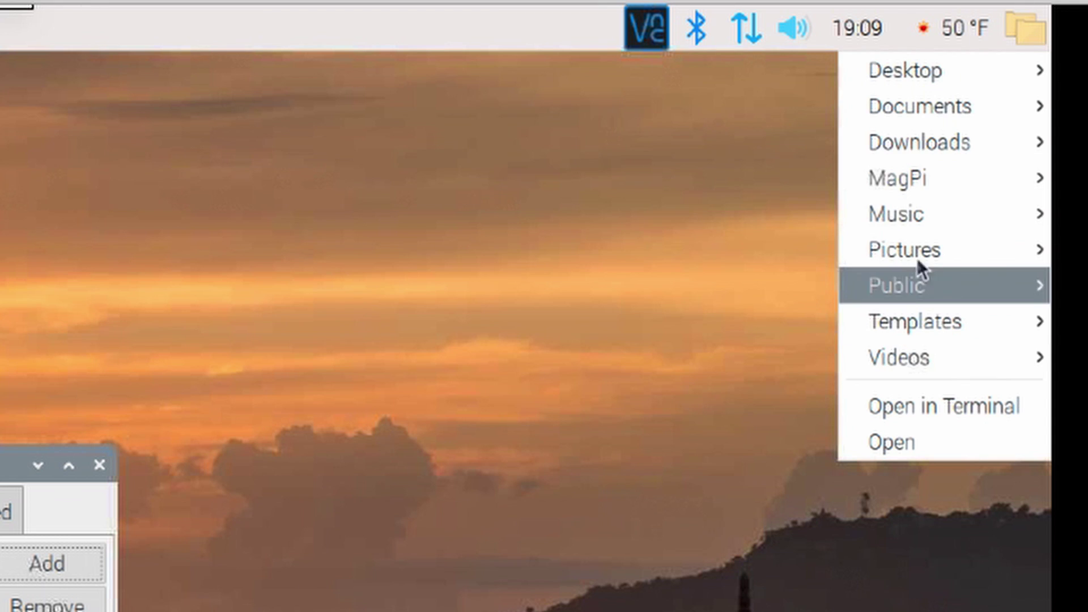
pyautogui.moveTo(923, 200)
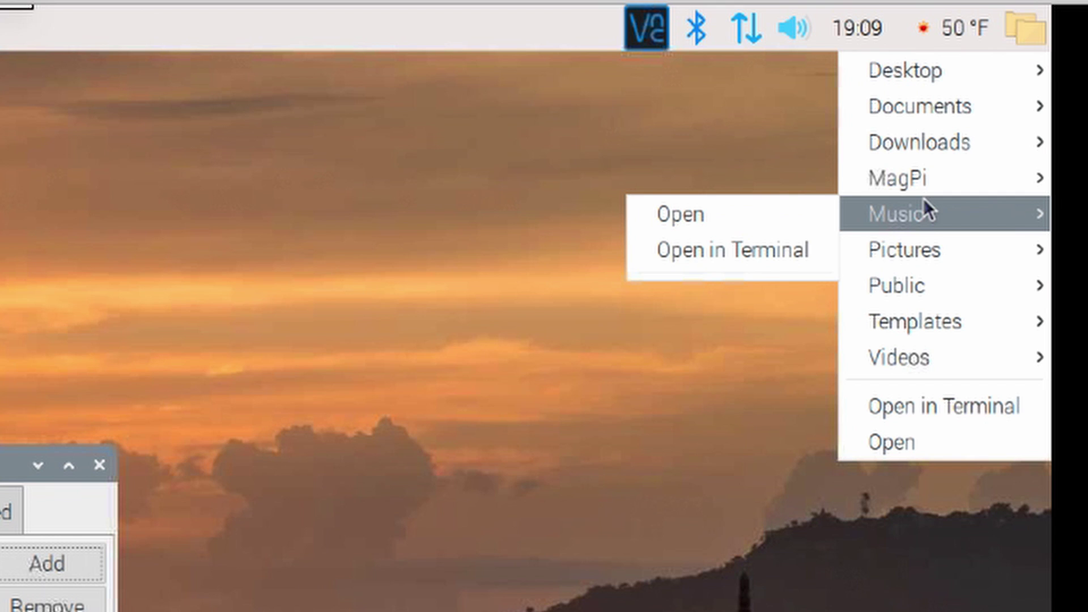
pyautogui.moveTo(914, 146)
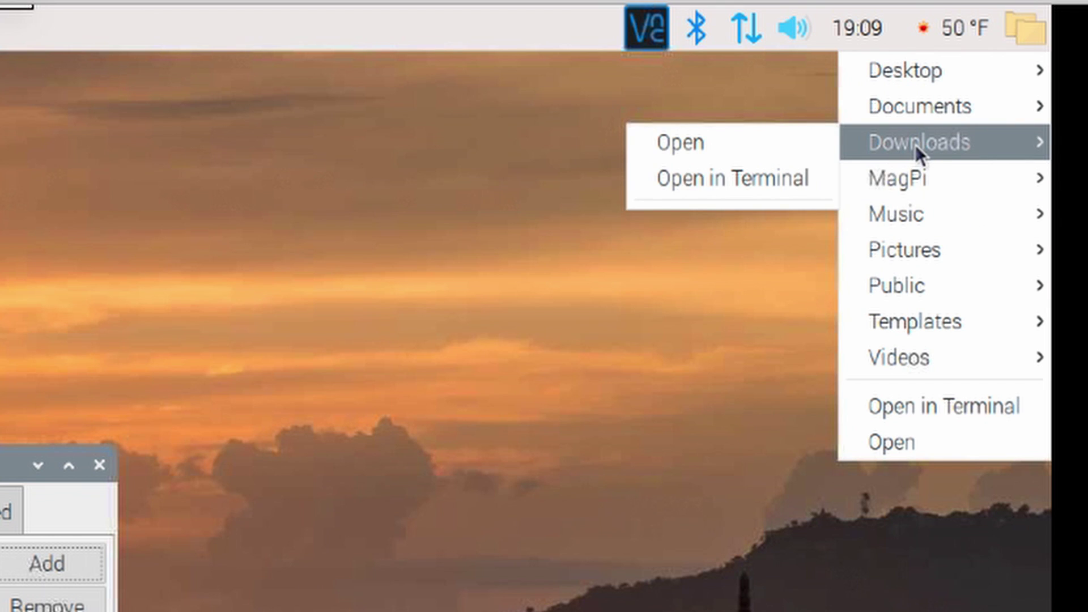
pyautogui.click(739, 141)
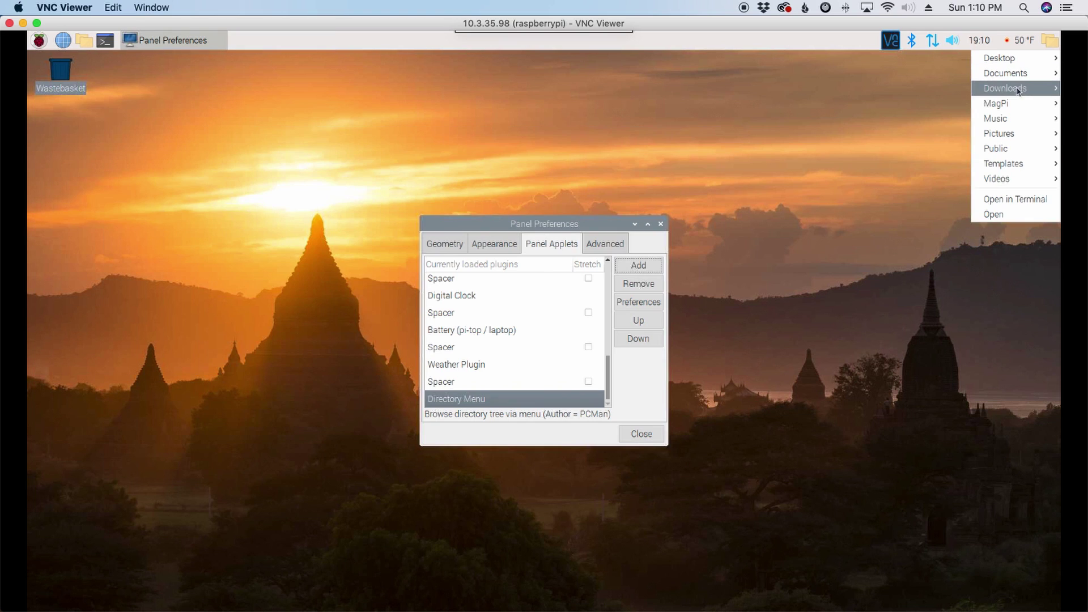
# Open a terminal in the Downloads folder, then close it
pyautogui.moveTo(1013, 89)
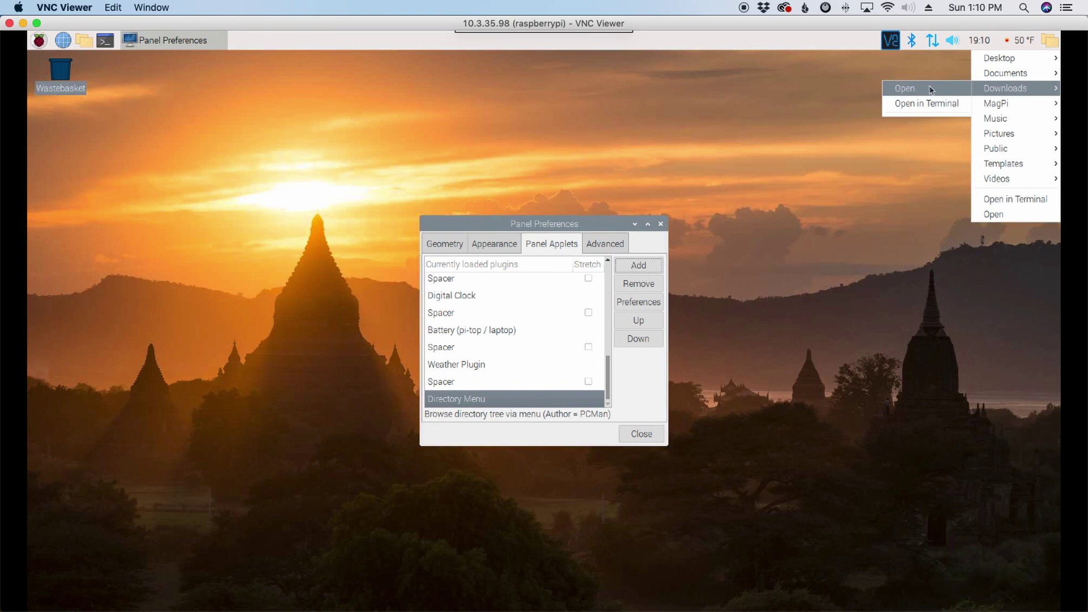
pyautogui.click(927, 104)
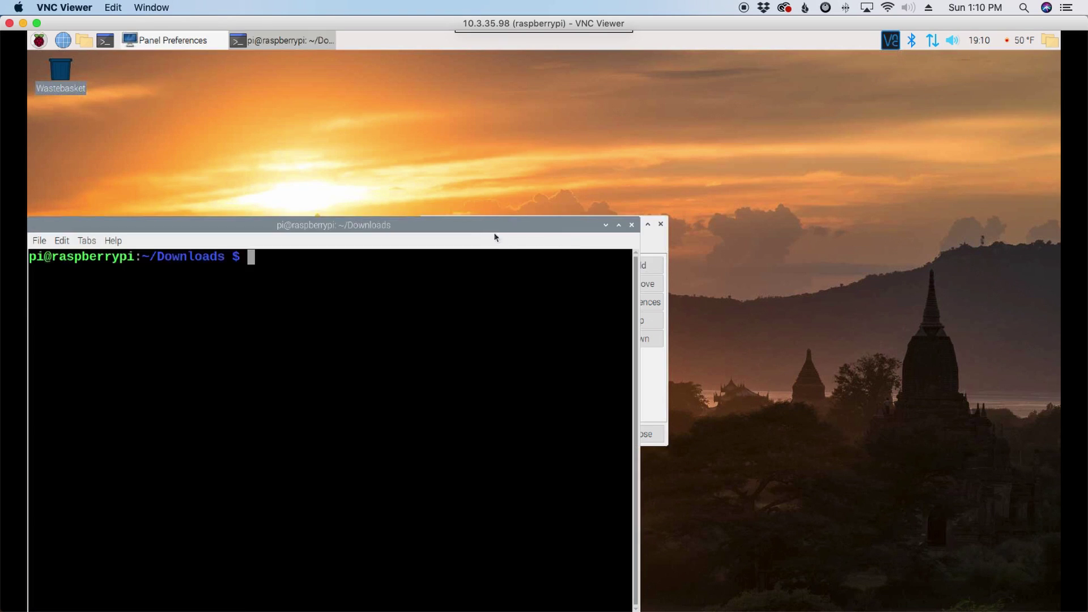
pyautogui.moveTo(469, 221); pyautogui.dragTo(586, 125)
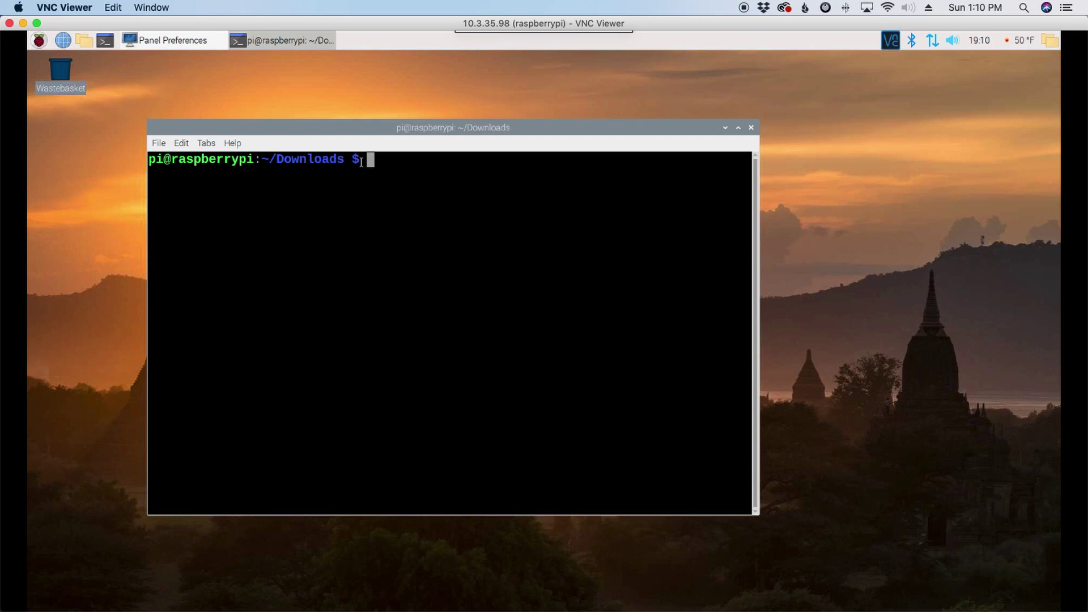
pyautogui.click(751, 127)
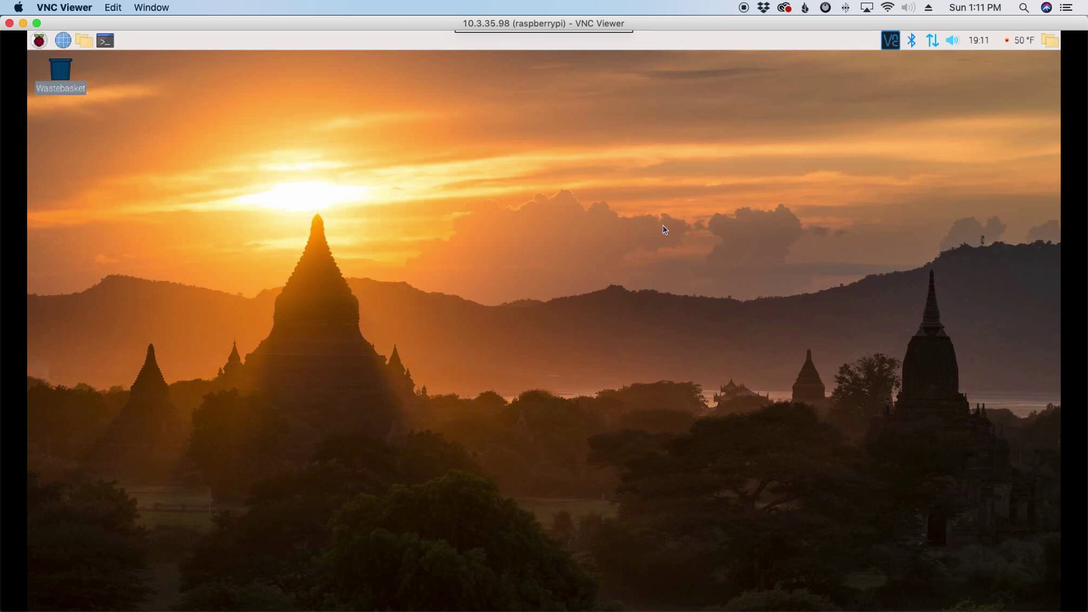
# Launch a terminal from the panel and run obconf
pyautogui.click(105, 40)
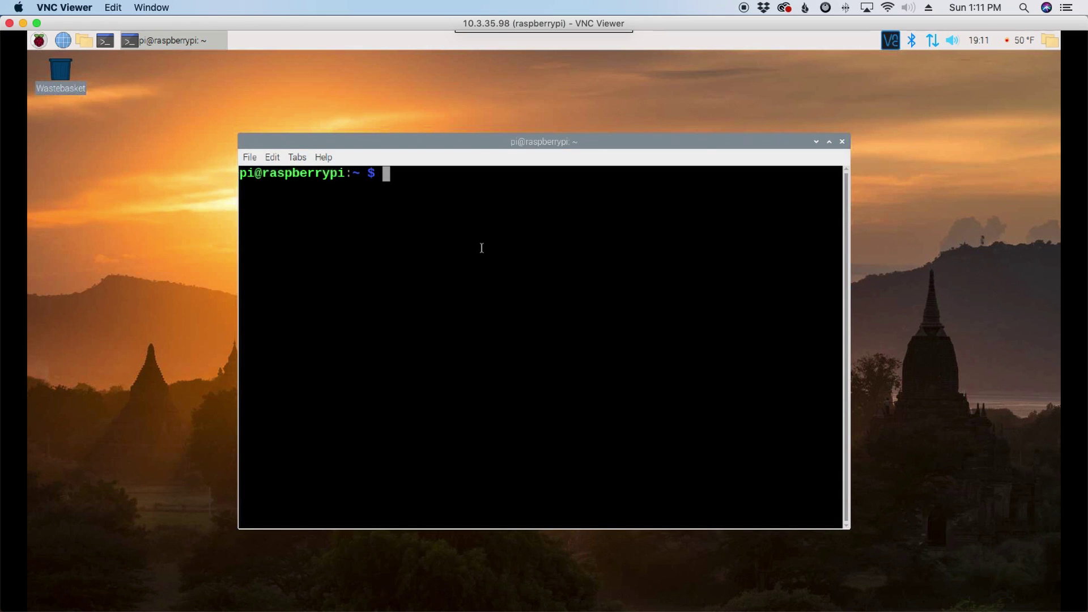
pyautogui.write('ob')
pyautogui.write('con')
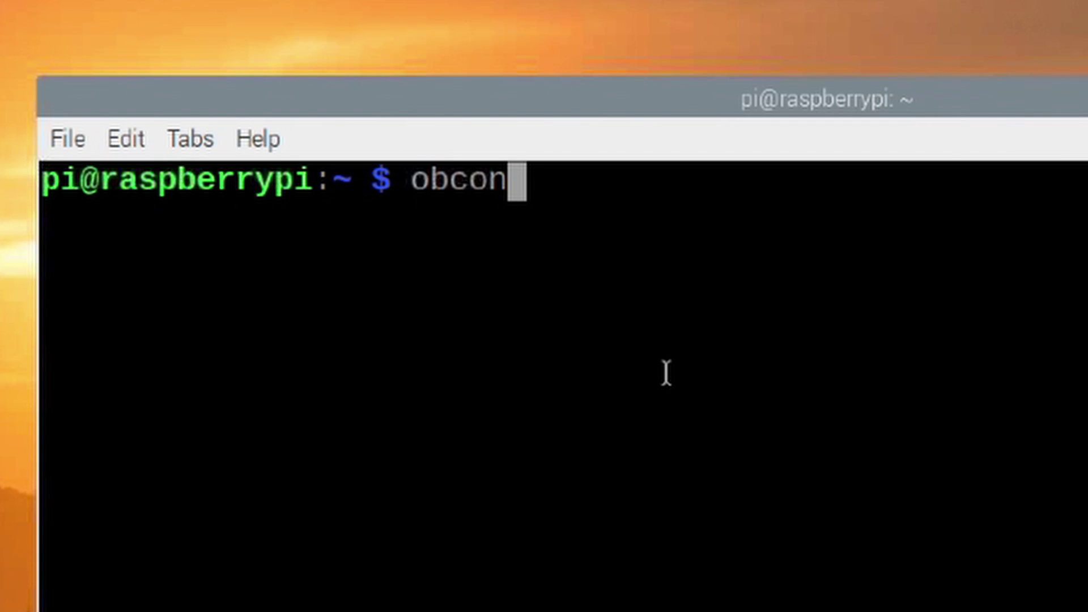
pyautogui.write('f')
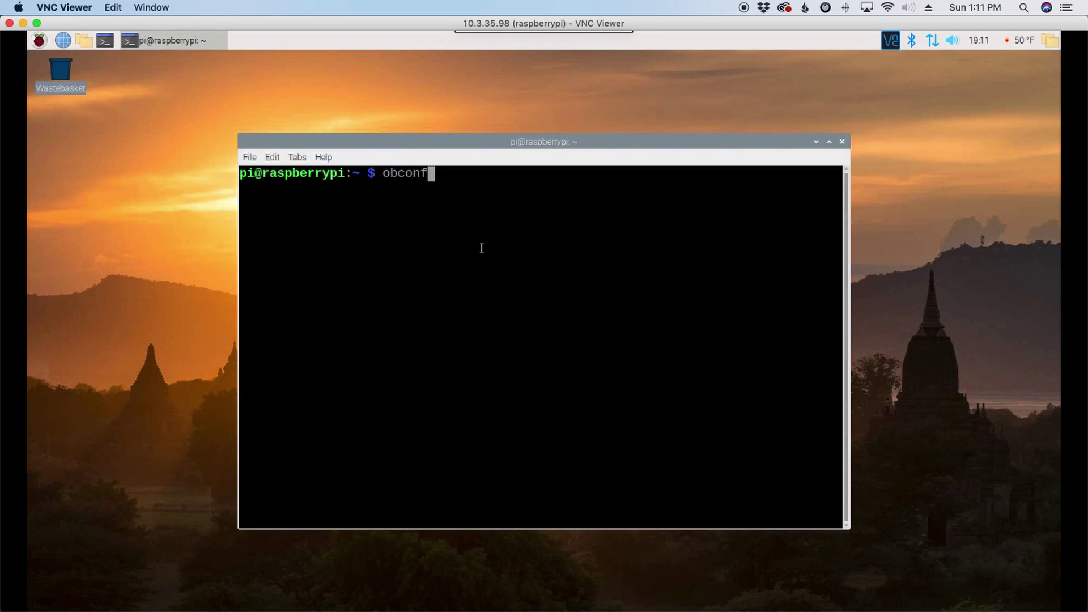
pyautogui.press('Return')
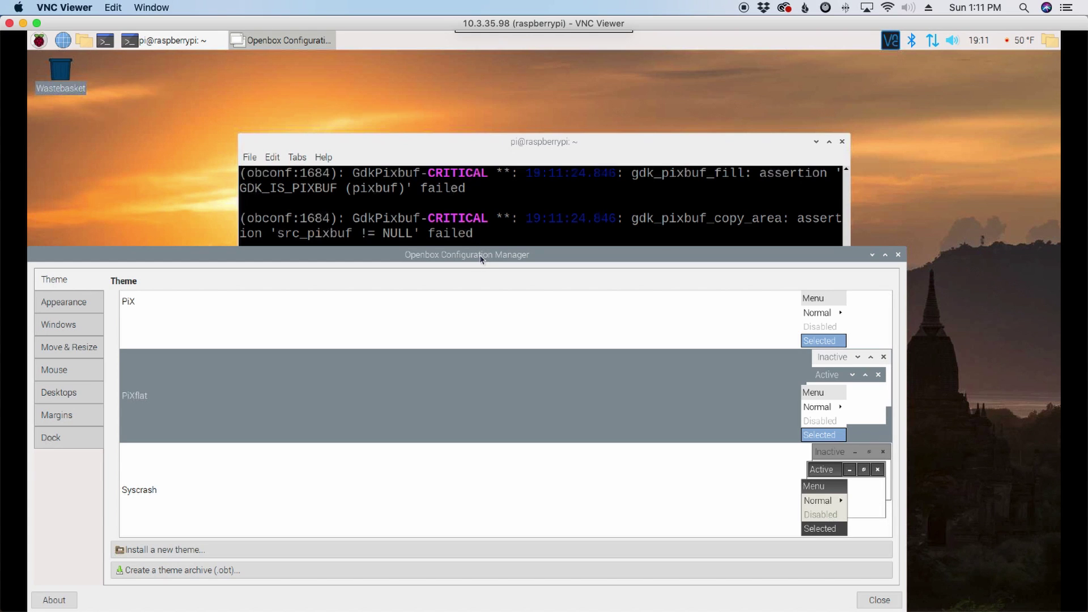
# Set the number of Openbox desktops to 2
pyautogui.moveTo(480, 253); pyautogui.dragTo(511, 151)
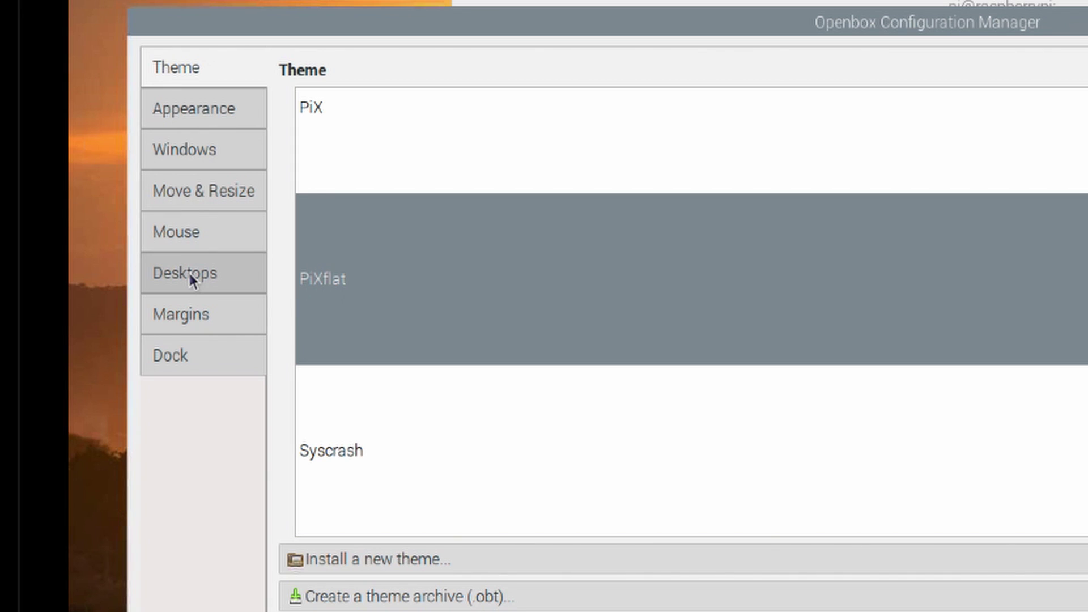
pyautogui.click(95, 291)
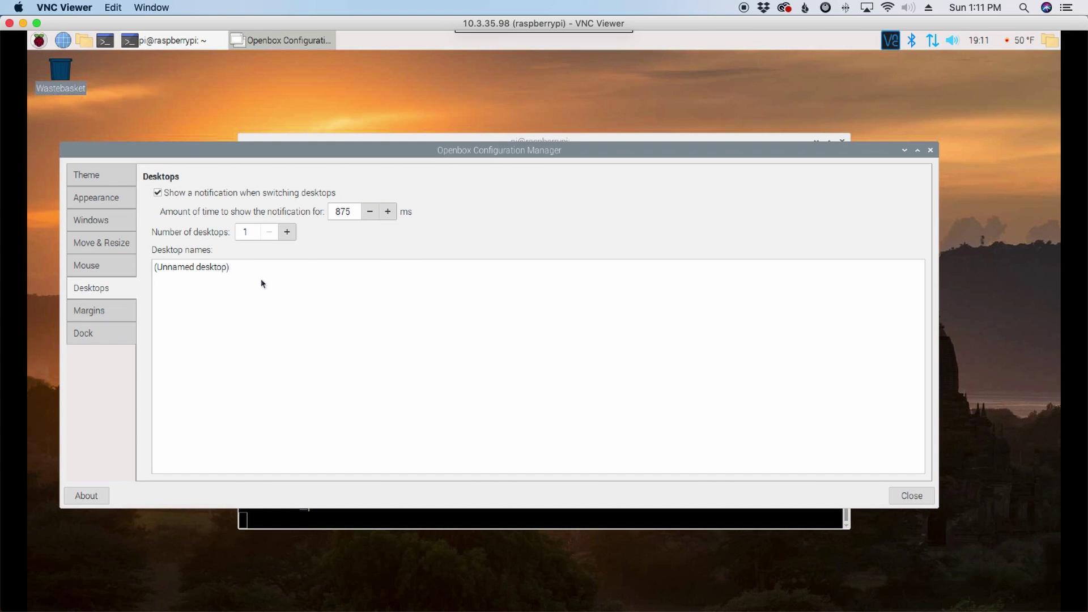
pyautogui.click(287, 233)
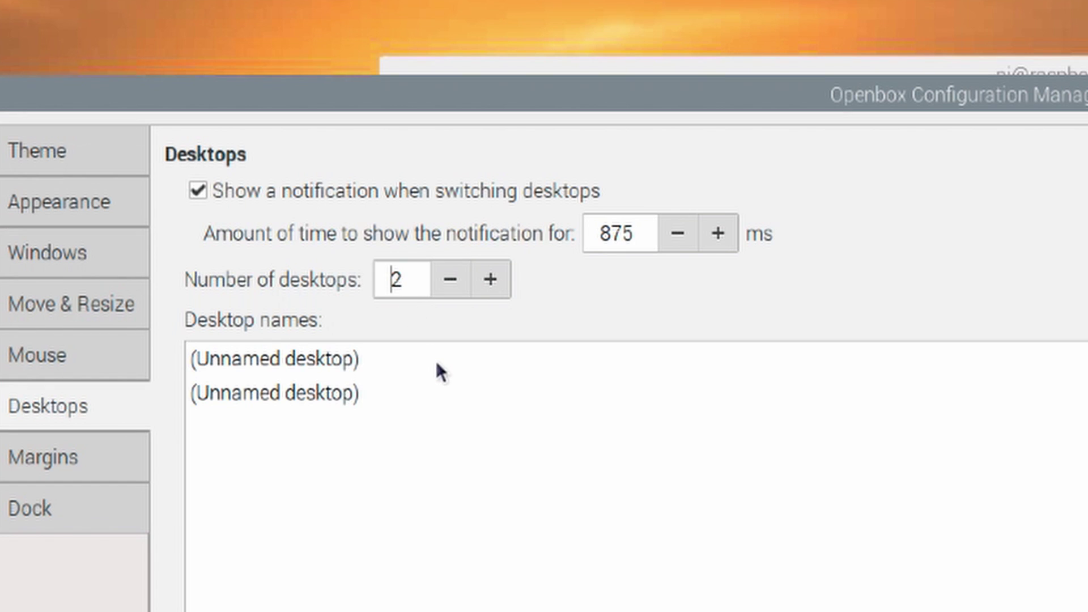
# Rename the two desktops Primary and Secondary
pyautogui.click(246, 358)
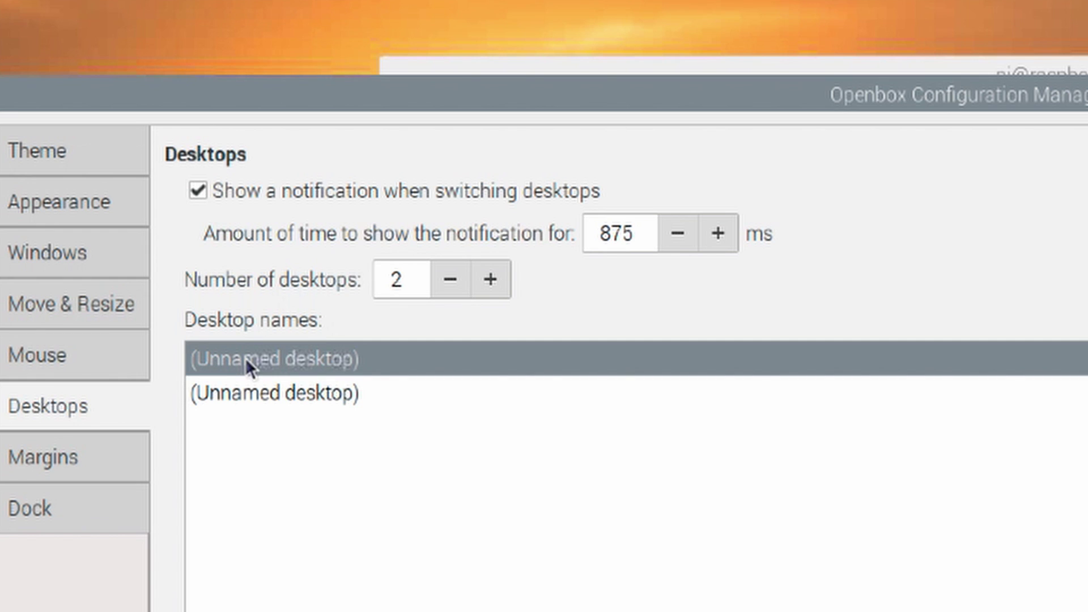
pyautogui.click(246, 358)
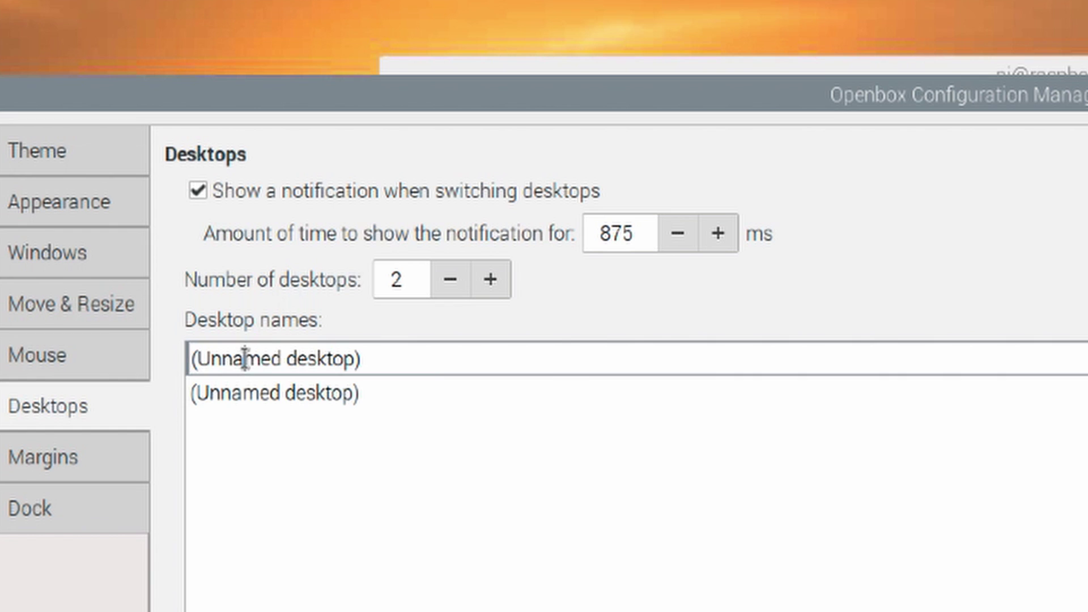
pyautogui.click(370, 358)
pyautogui.moveTo(370, 359); pyautogui.dragTo(150, 362)
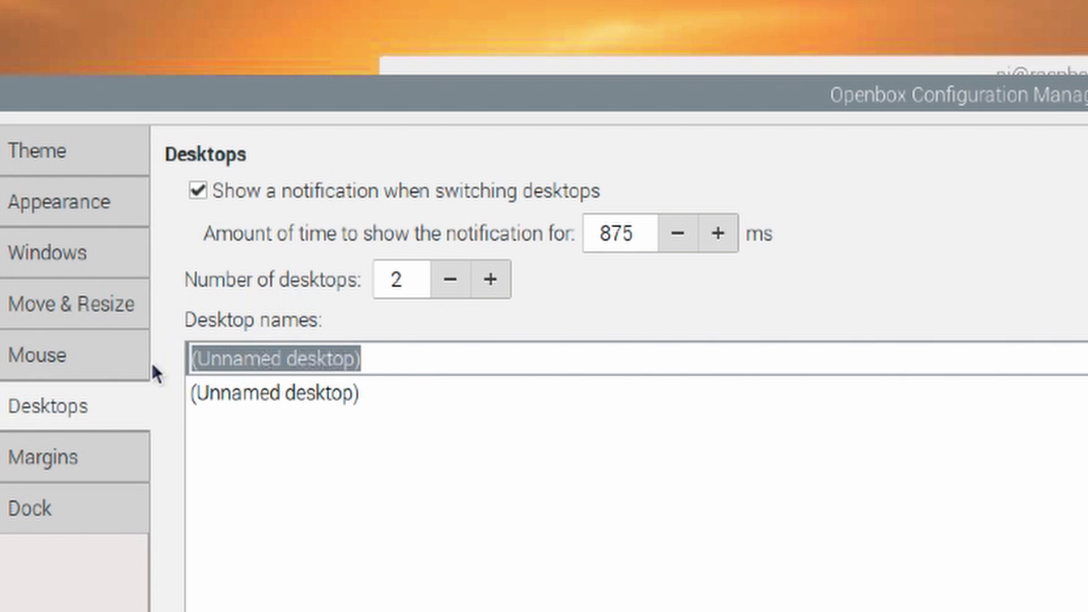
pyautogui.write('Primary')
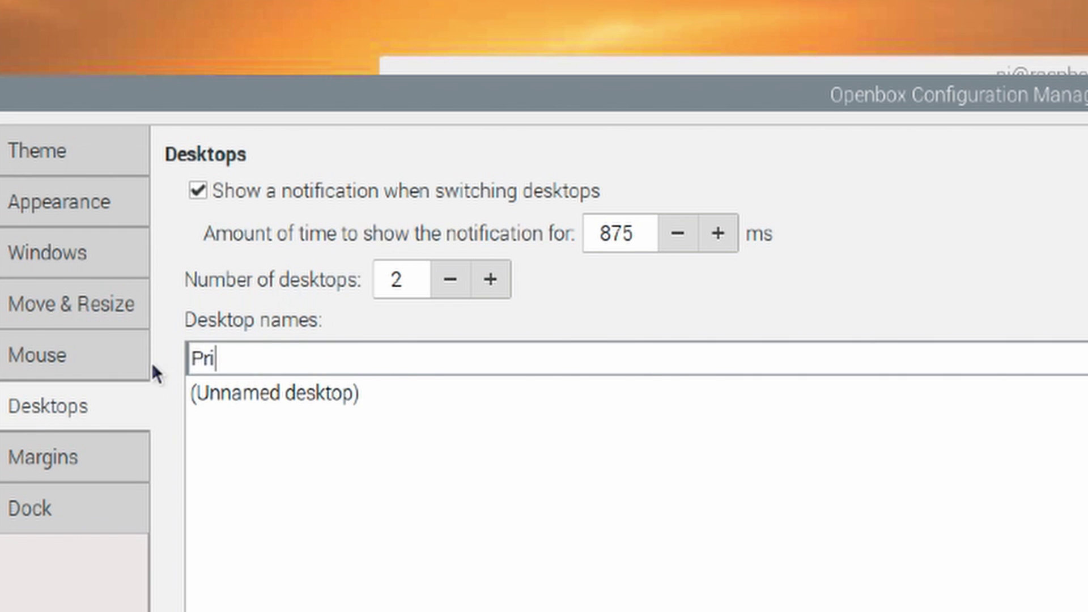
pyautogui.click(272, 454)
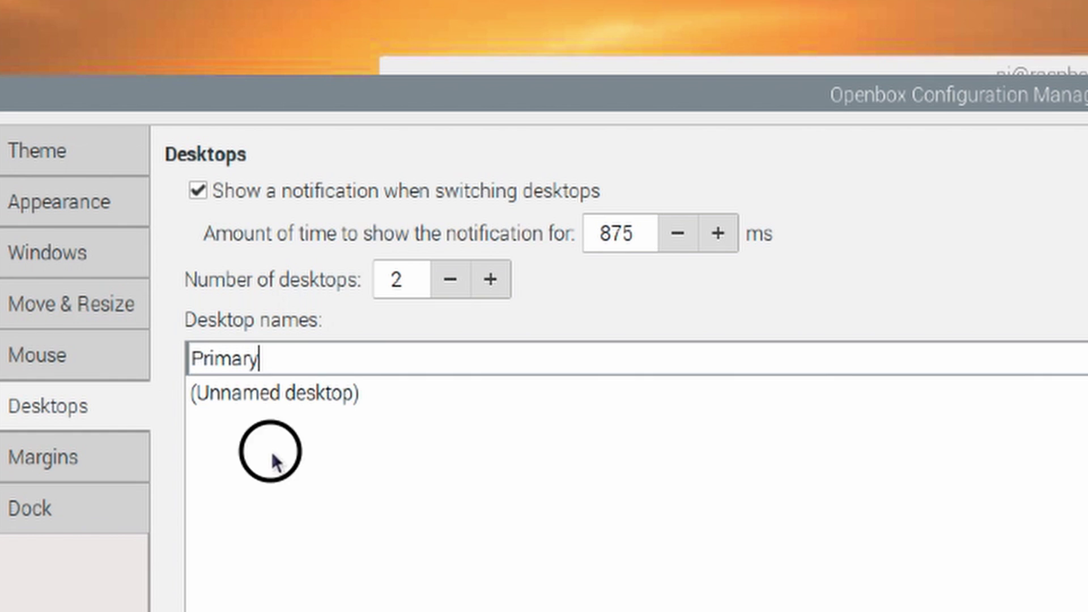
pyautogui.click(270, 391)
pyautogui.click(271, 391)
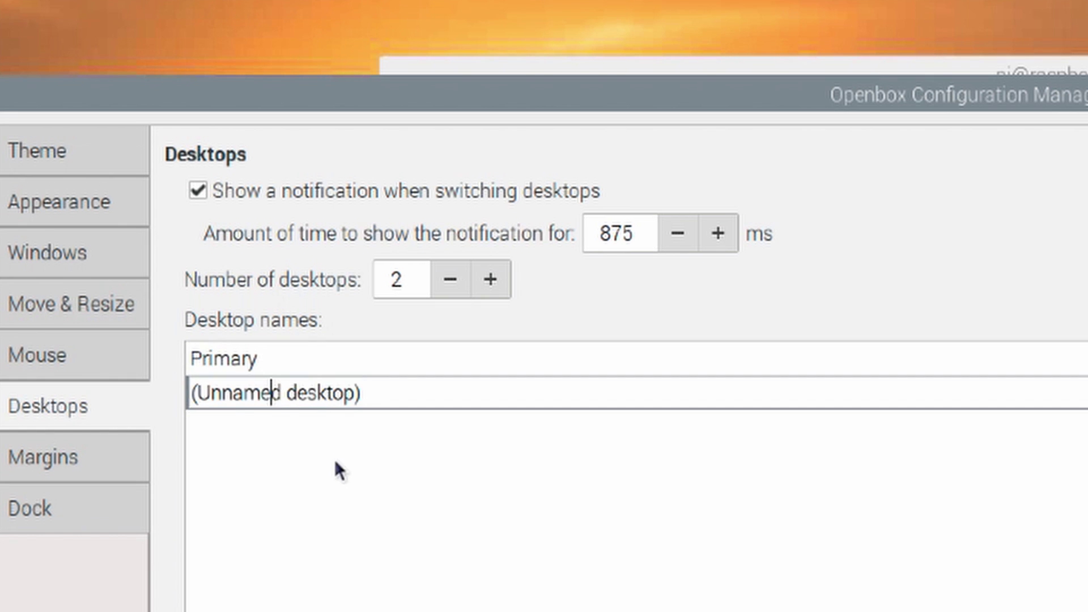
pyautogui.hotkey('ctrl', 'a')
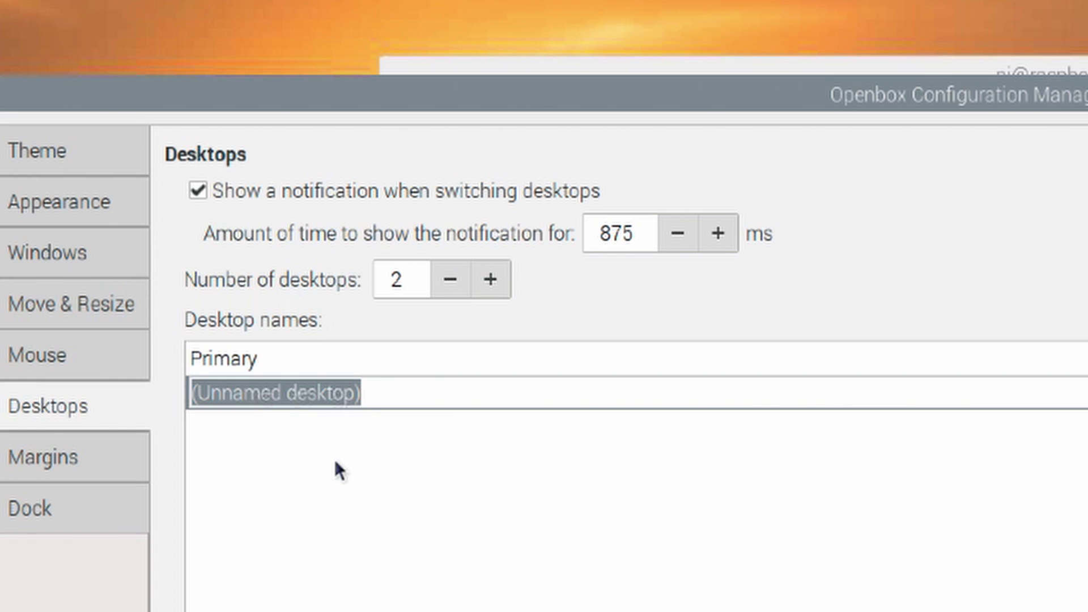
pyautogui.write('Secondary')
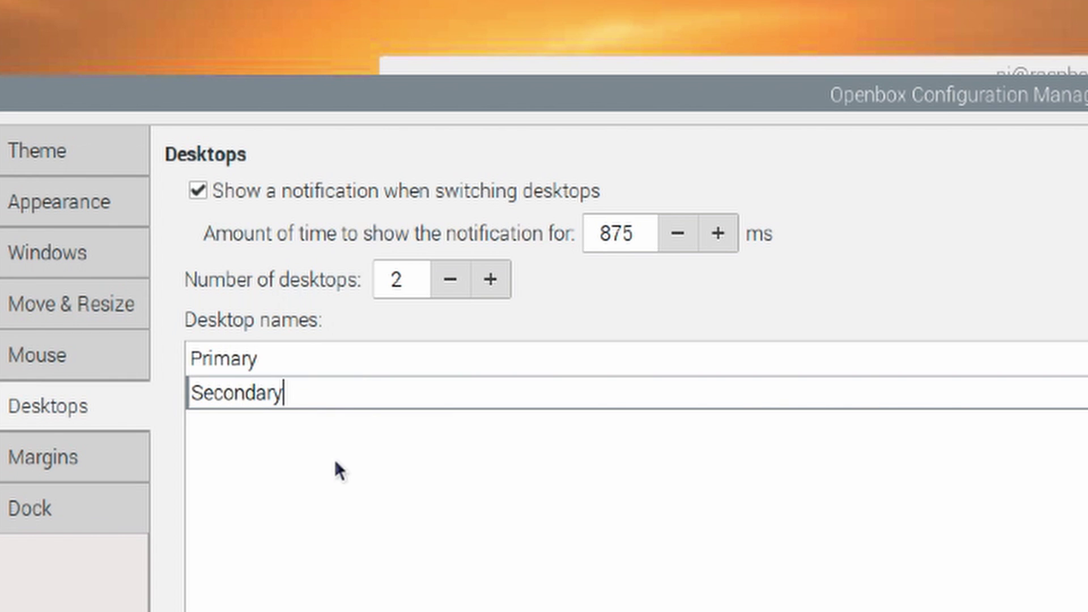
pyautogui.click(323, 509)
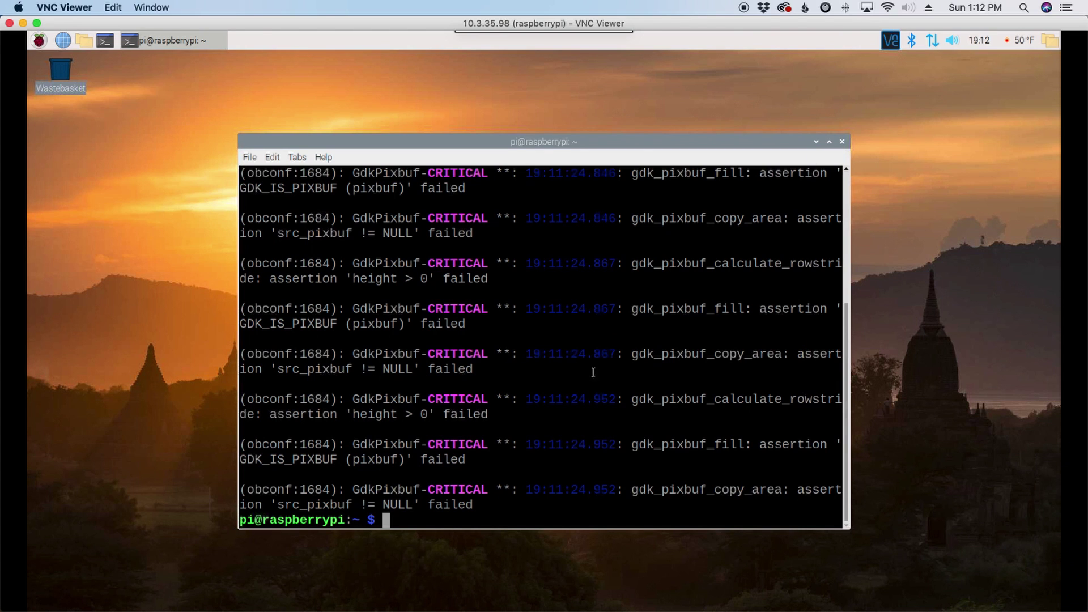
# Close the terminal and add the Desktop Number / Workspace Name plugin to the panel
pyautogui.click(842, 141)
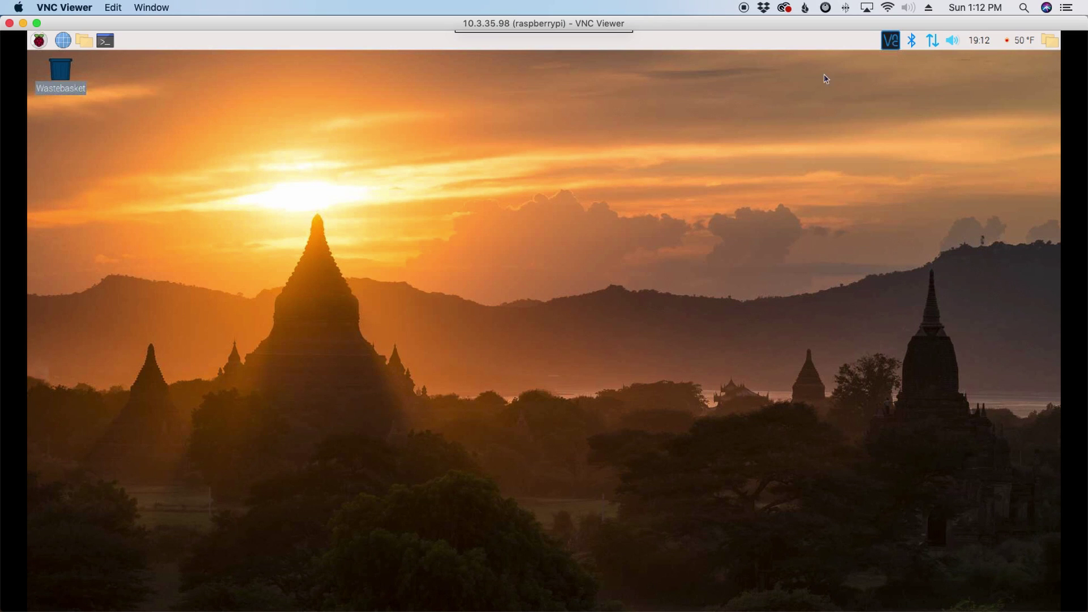
pyautogui.rightClick(812, 43)
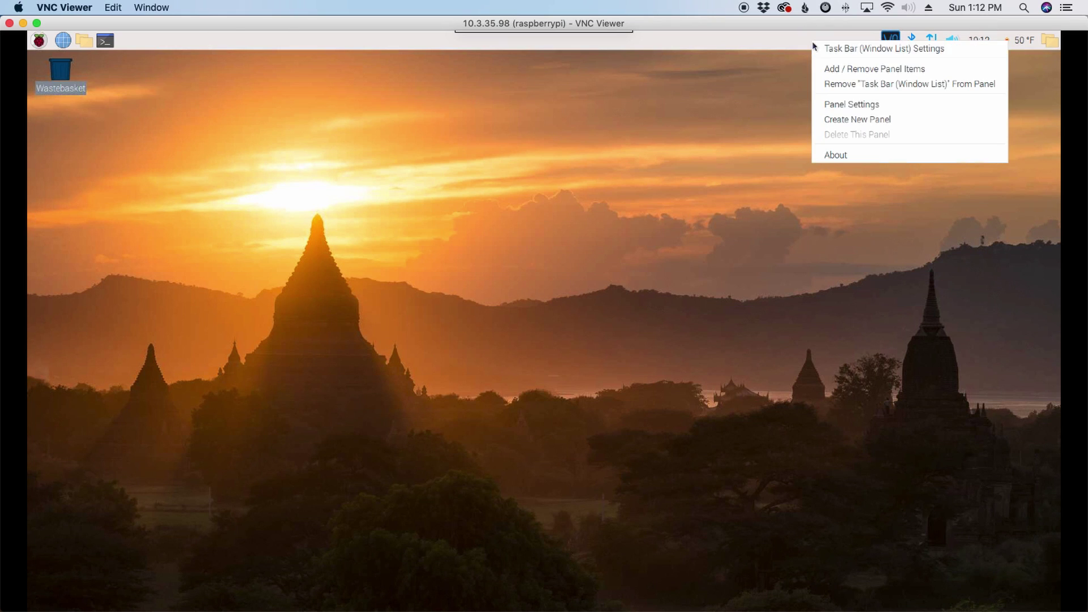
pyautogui.click(837, 70)
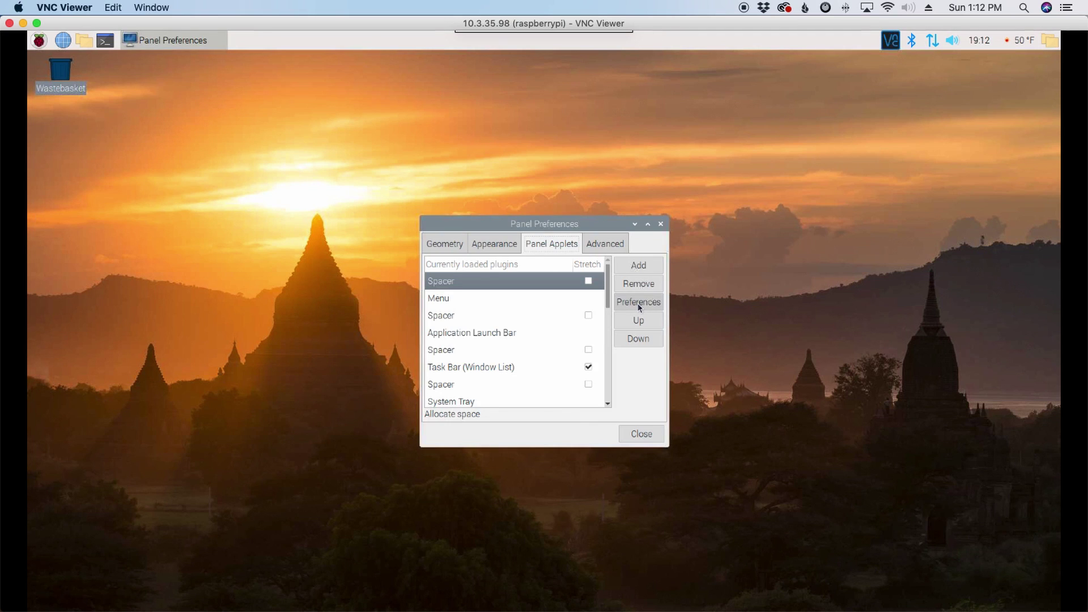
pyautogui.click(644, 268)
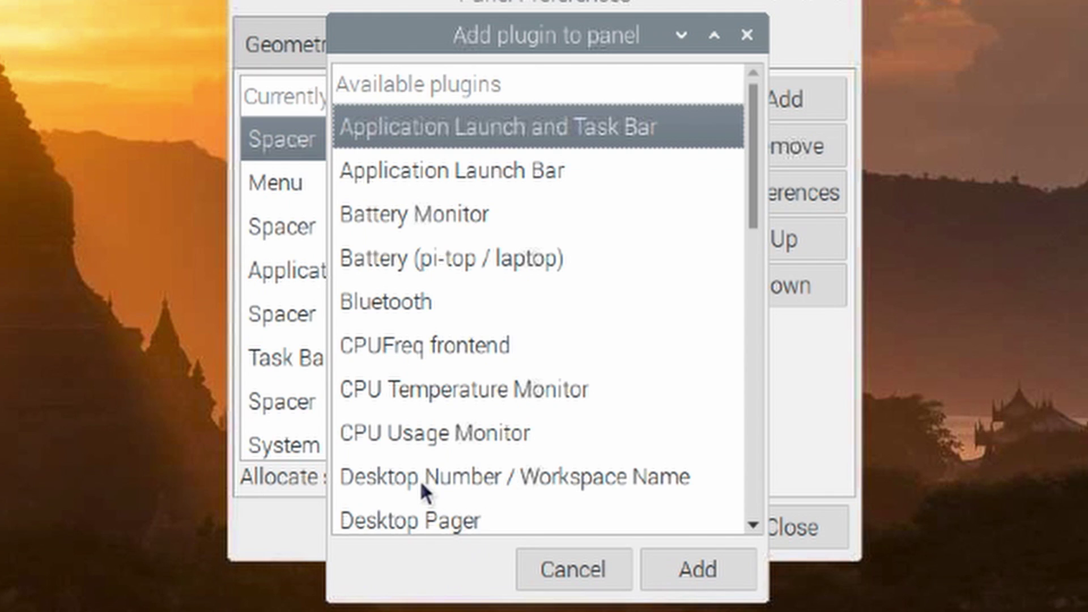
pyautogui.click(545, 477)
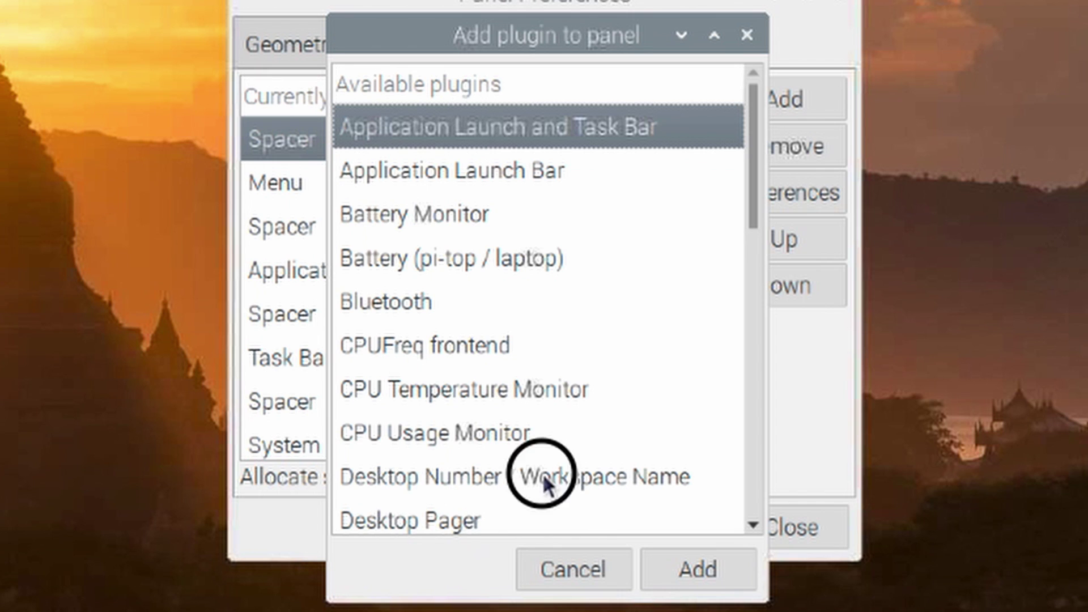
pyautogui.click(683, 565)
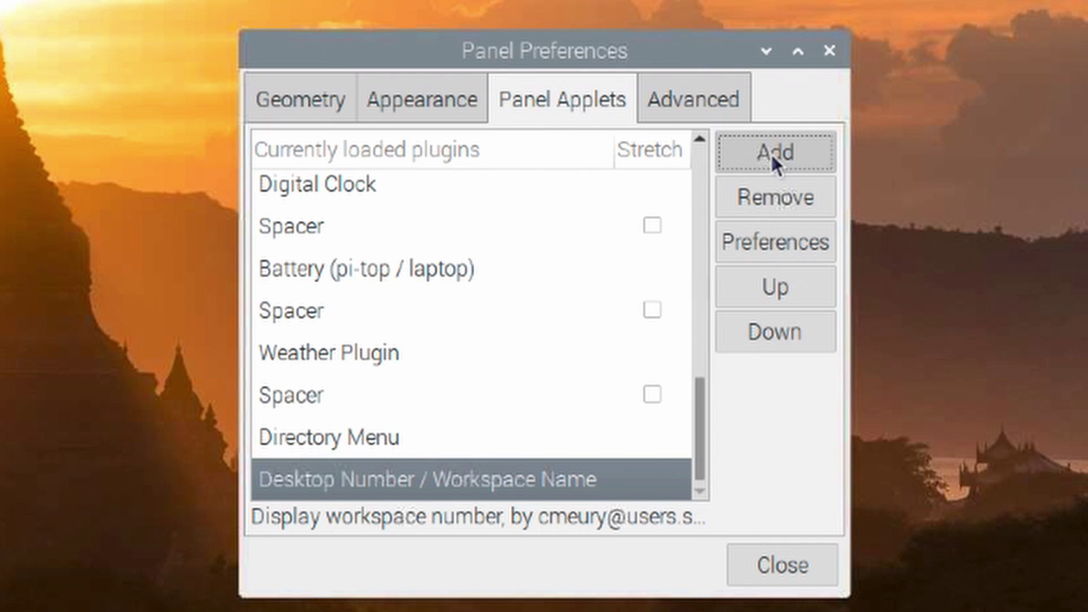
# Add a Spacer after the workspace-name plugin
pyautogui.click(639, 265)
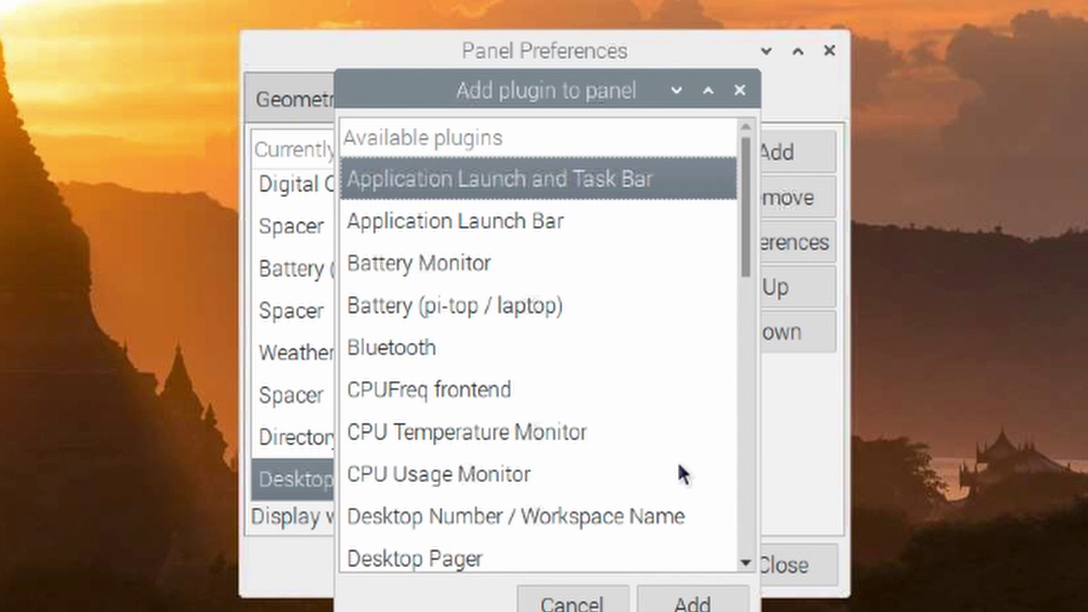
pyautogui.moveTo(748, 246); pyautogui.dragTo(719, 479)
pyautogui.click(390, 426)
pyautogui.click(692, 598)
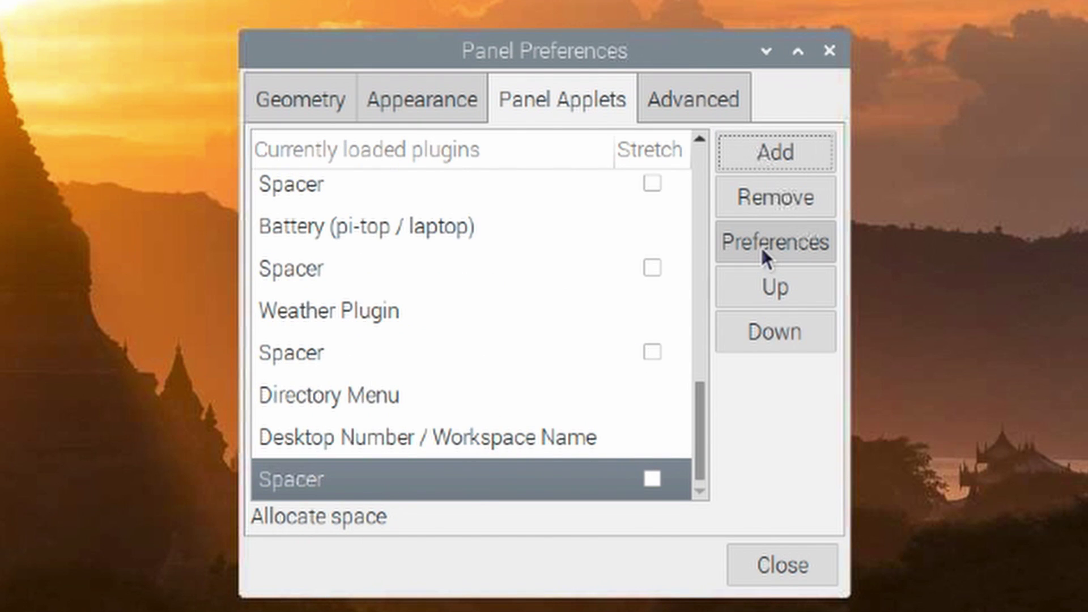
# Set the Spacer's size to 12 and close Panel Preferences
pyautogui.click(761, 241)
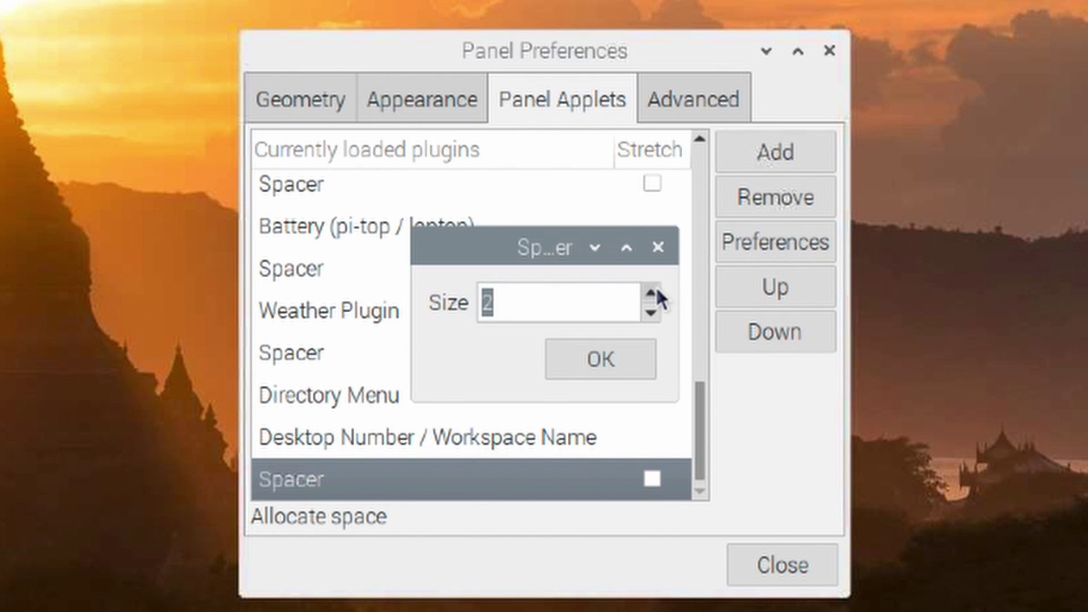
pyautogui.click(651, 293)
pyautogui.click(651, 294)
pyautogui.click(651, 294)
pyautogui.click(651, 294)
pyautogui.click(651, 294)
pyautogui.click(652, 293)
pyautogui.click(652, 294)
pyautogui.click(651, 294)
pyautogui.click(652, 294)
pyautogui.click(652, 294)
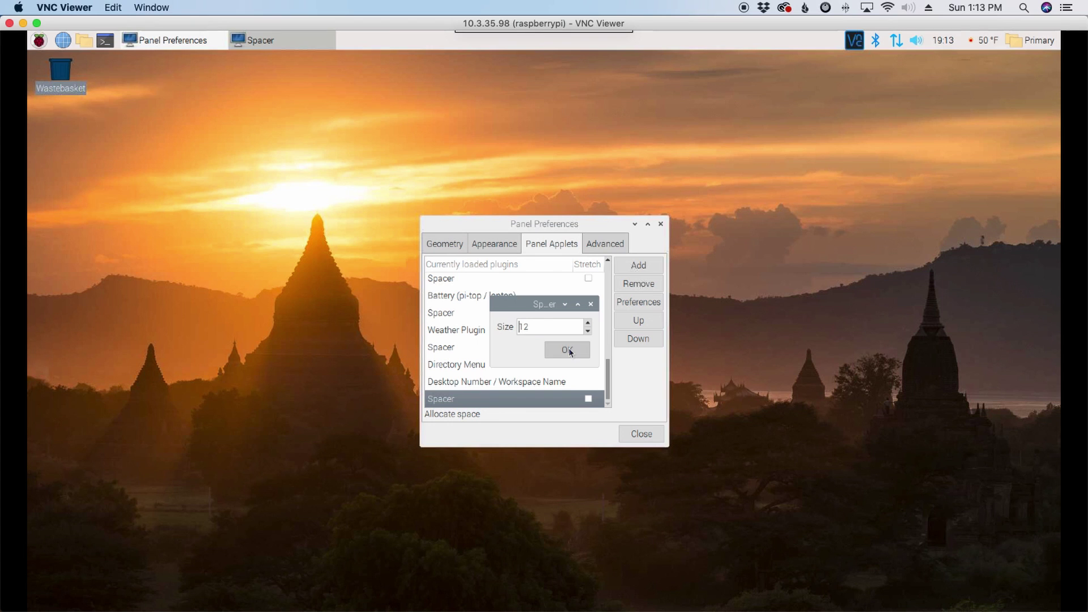
pyautogui.click(567, 350)
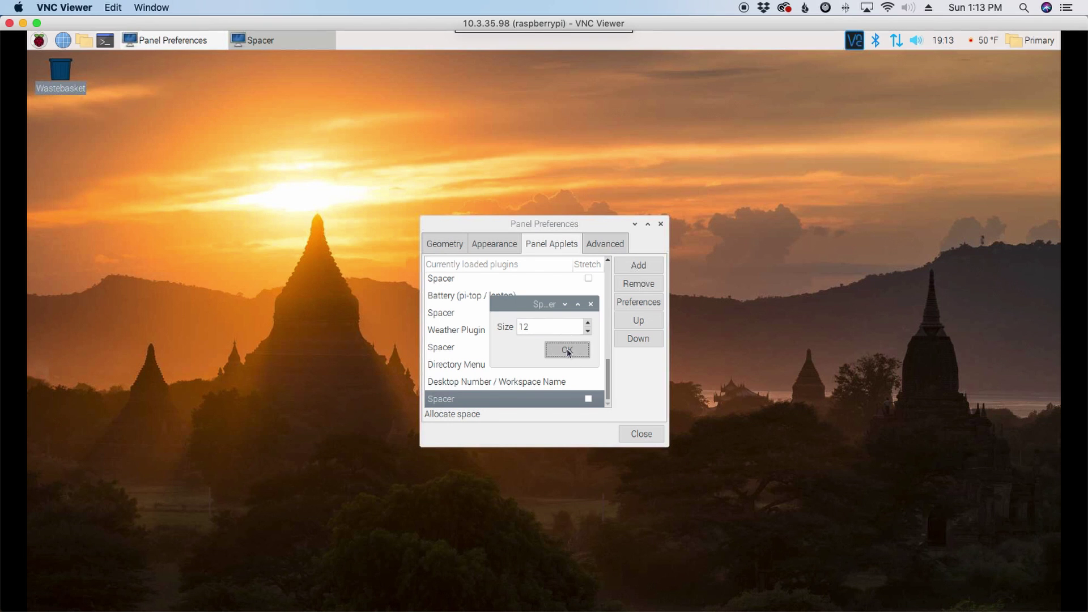
pyautogui.click(642, 435)
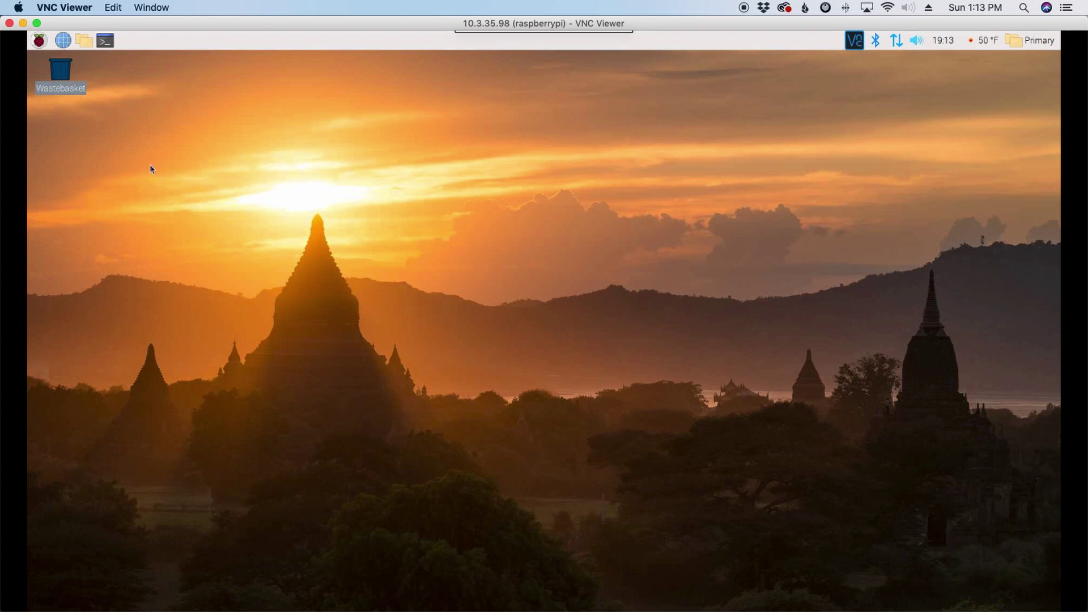
# Open a /home/pi file manager on Primary and a terminal on desktop 2, then return to Primary
pyautogui.click(84, 40)
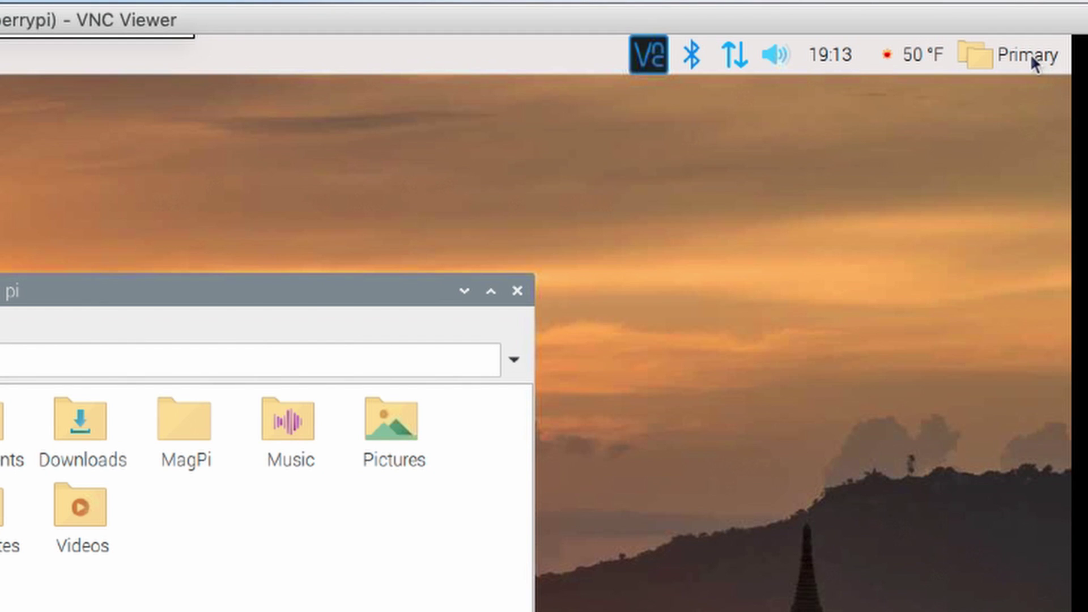
pyautogui.click(1030, 53)
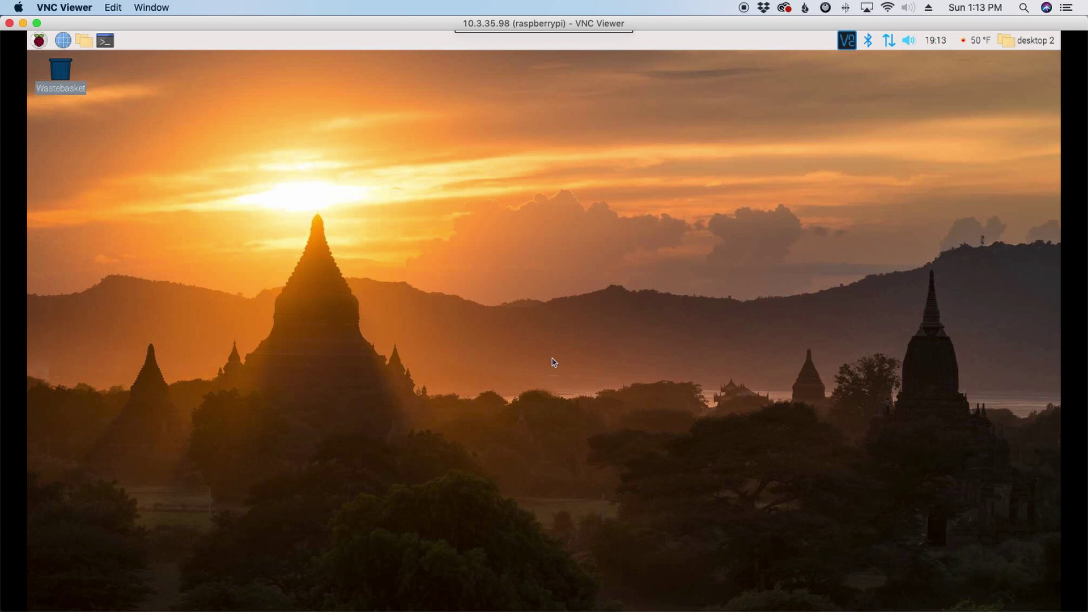
pyautogui.click(105, 40)
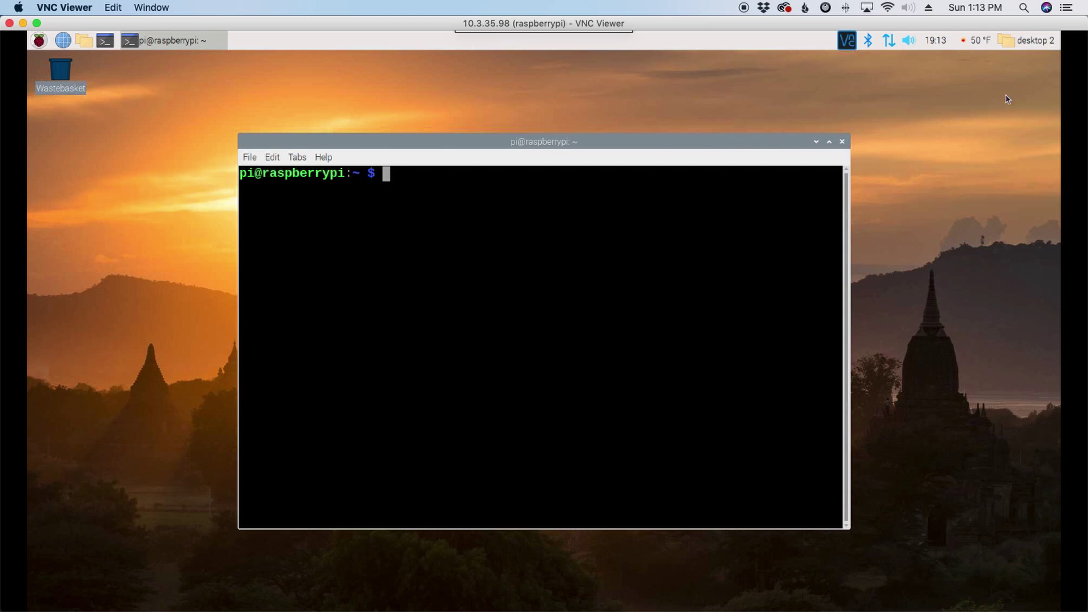
pyautogui.click(1035, 44)
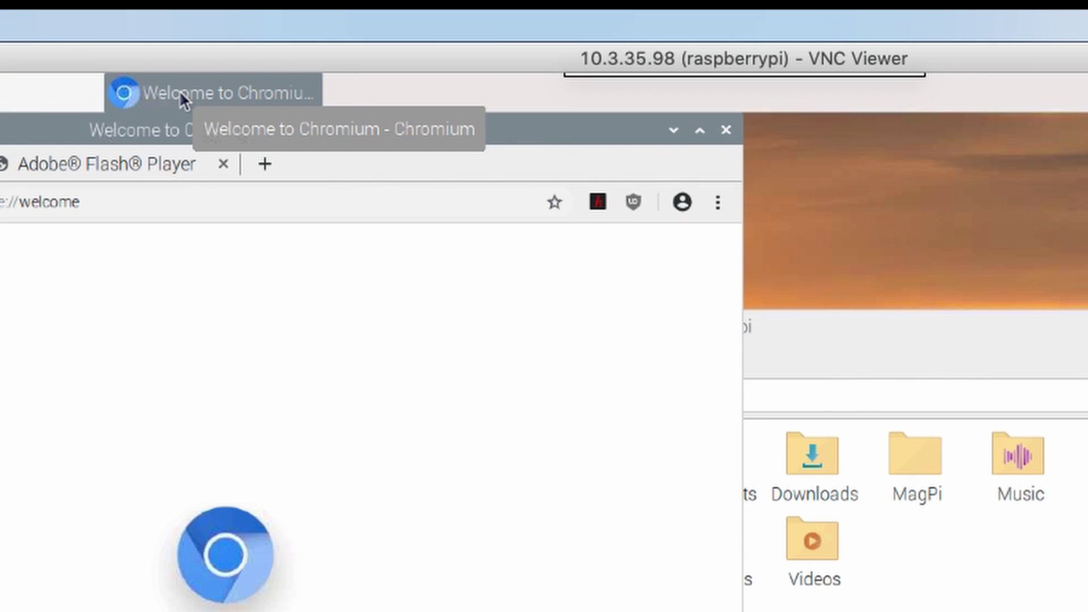
# Send the Chromium window to Workspace 2 and switch to desktop 2 to see it beside the terminal
pyautogui.rightClick(180, 90)
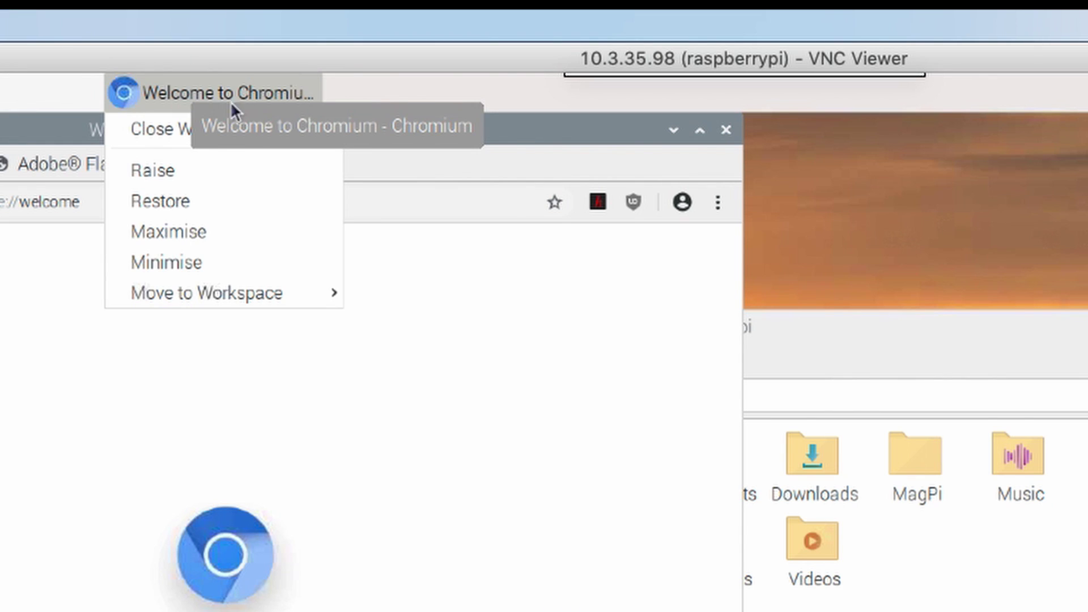
pyautogui.moveTo(238, 294)
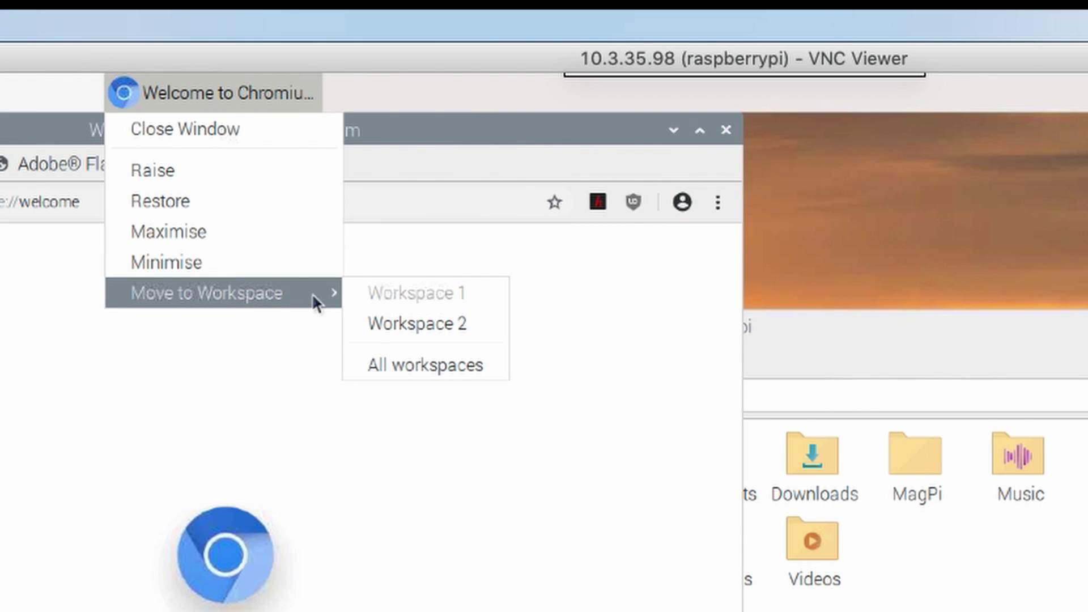
pyautogui.click(400, 325)
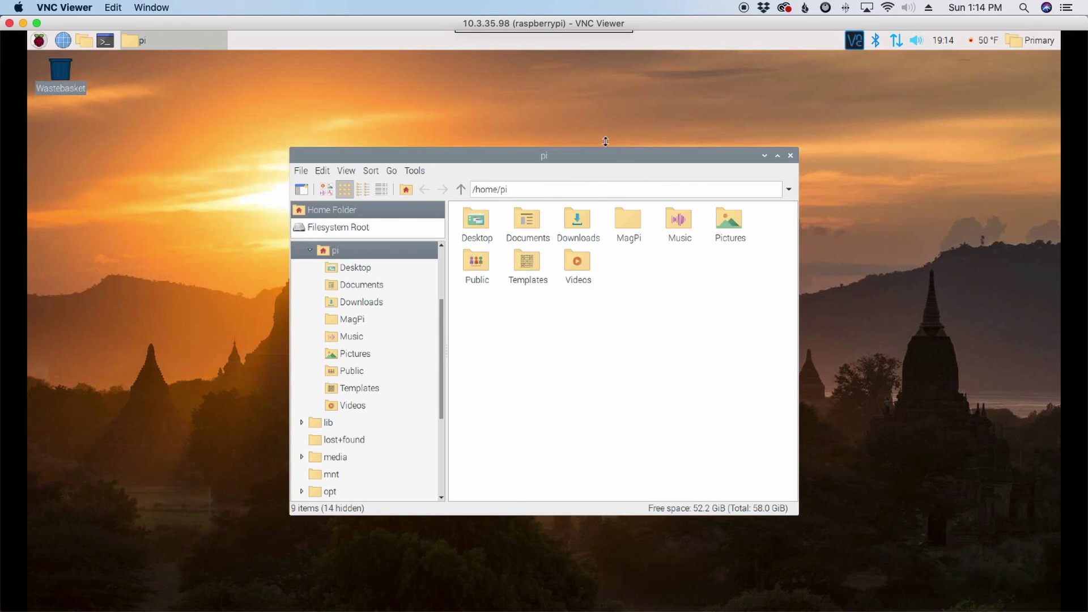
pyautogui.click(1037, 41)
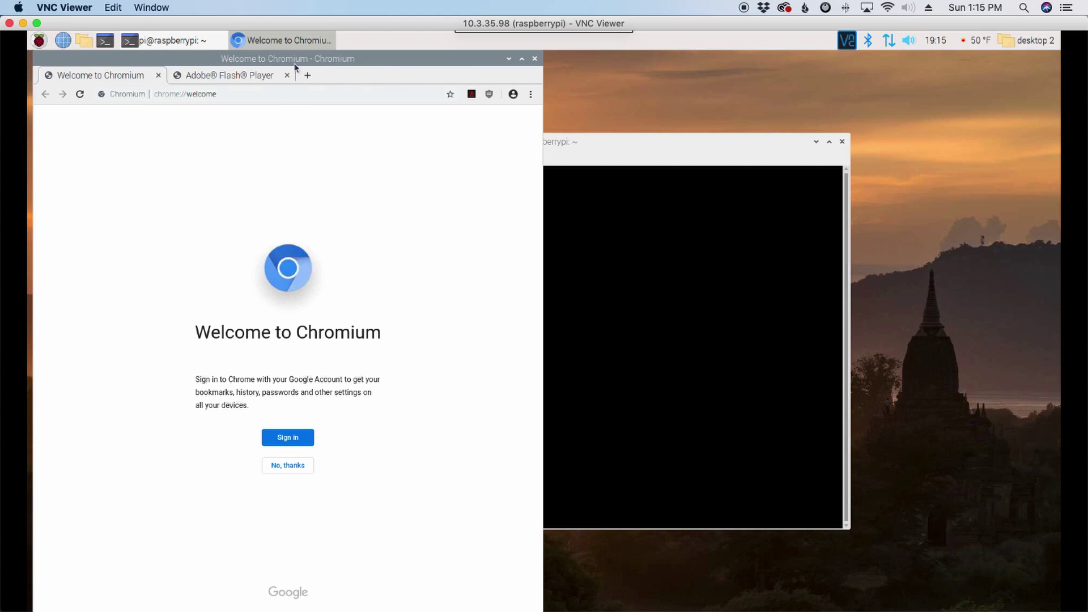
# Set the Chromium window to appear on all workspaces
pyautogui.click(288, 43)
pyautogui.rightClick(288, 43)
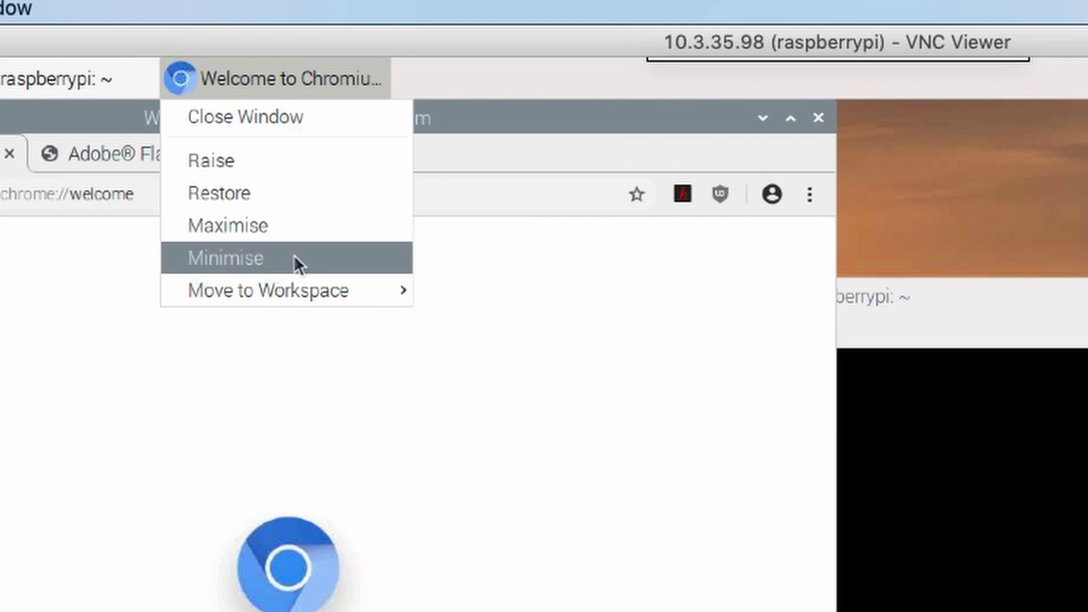
pyautogui.moveTo(293, 138)
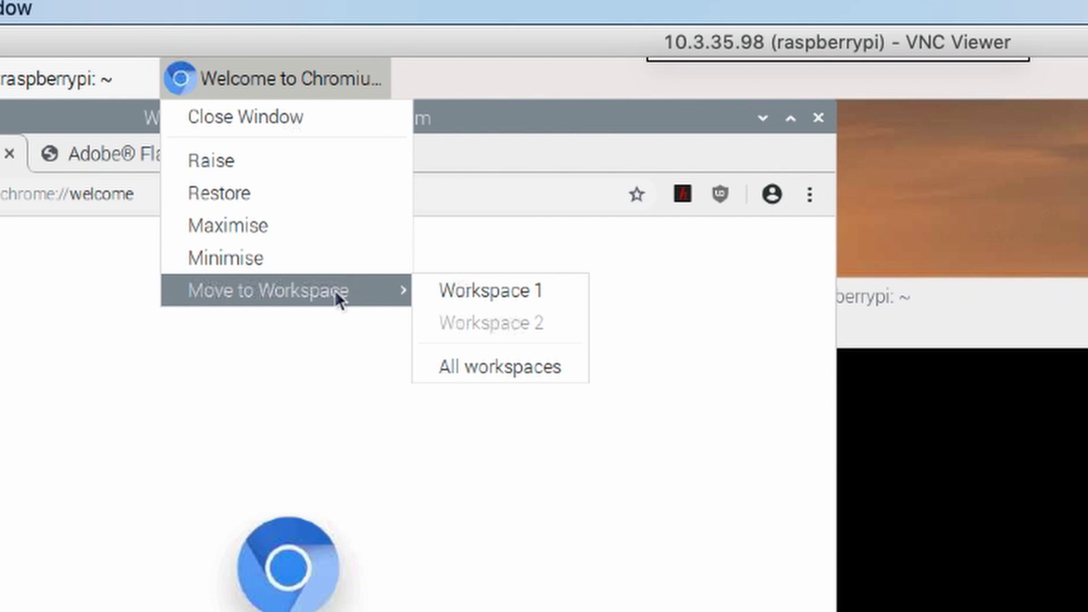
pyautogui.click(505, 365)
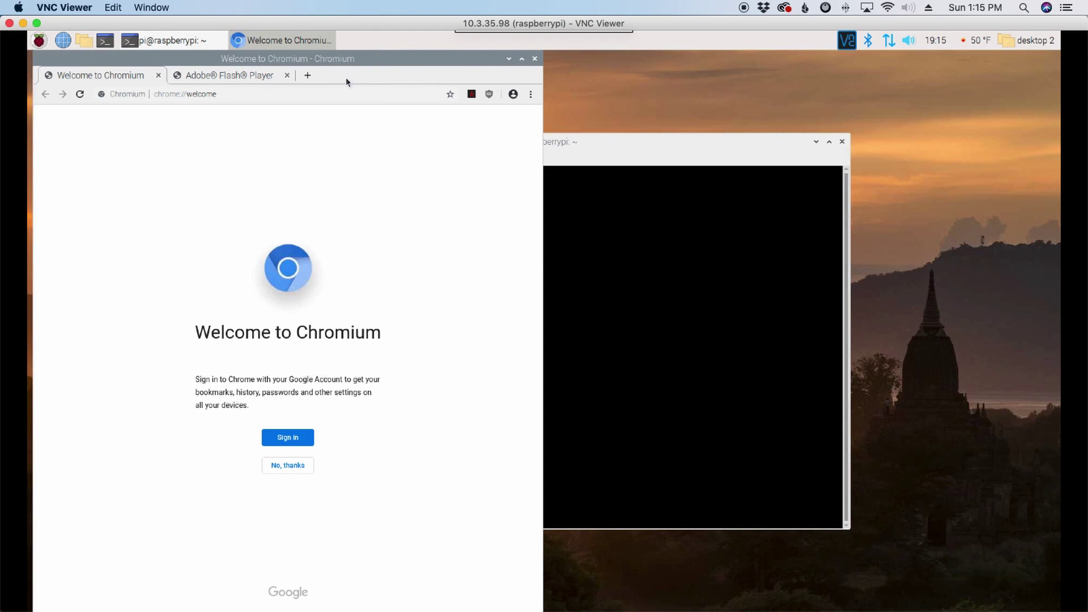
# Return to the Primary desktop and bring the file manager in front of Chromium
pyautogui.click(609, 157)
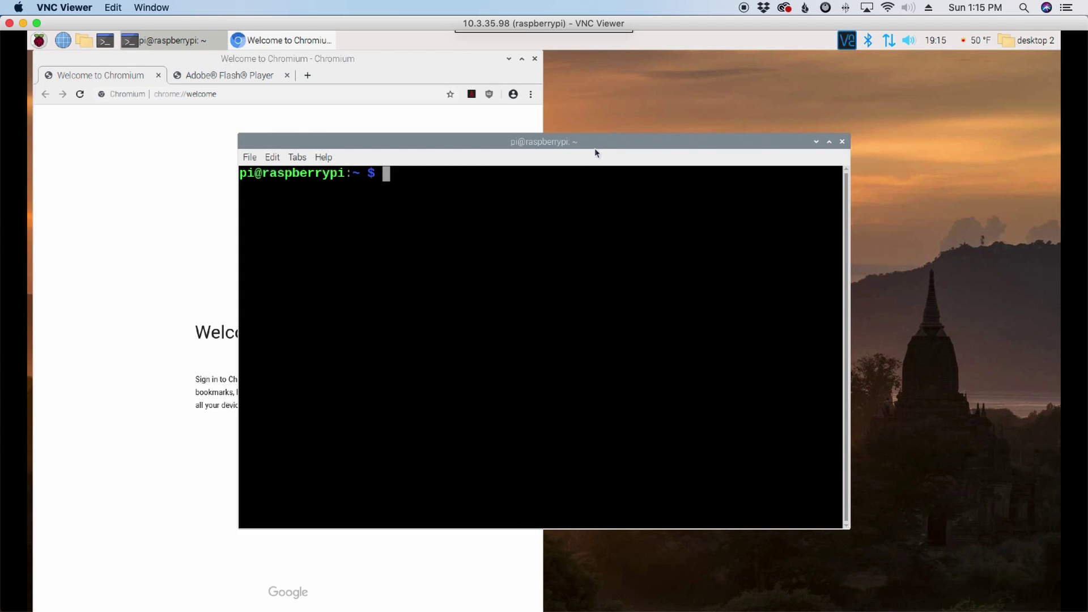
pyautogui.click(1047, 45)
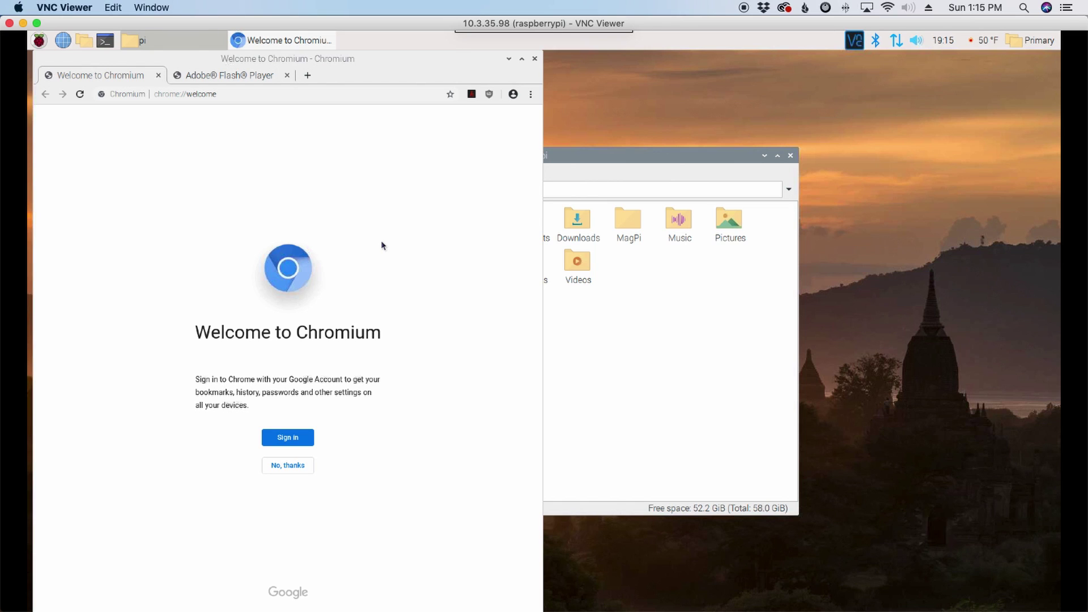
pyautogui.click(570, 160)
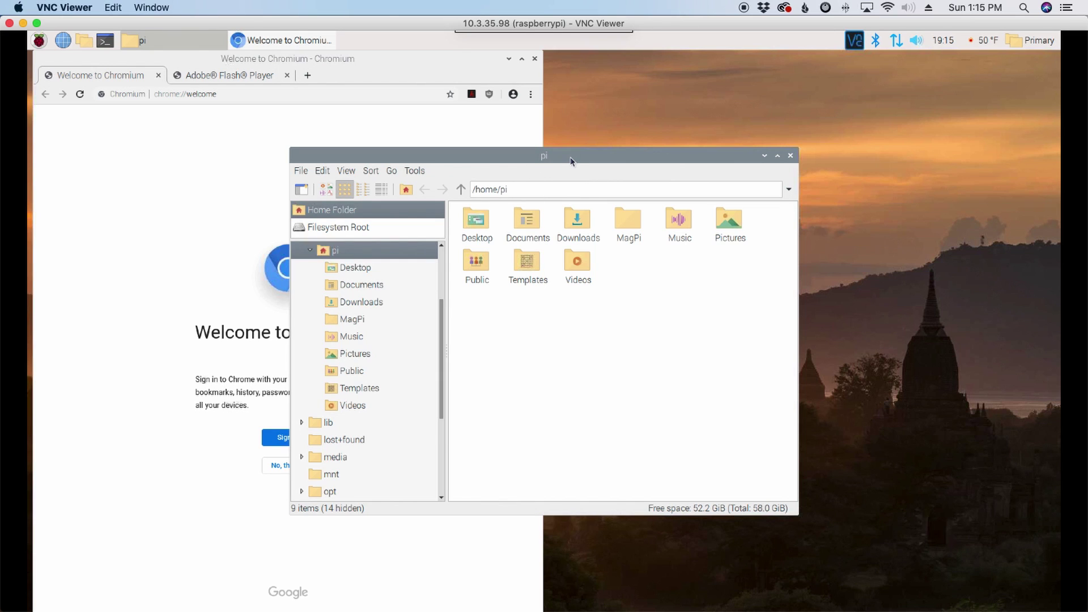